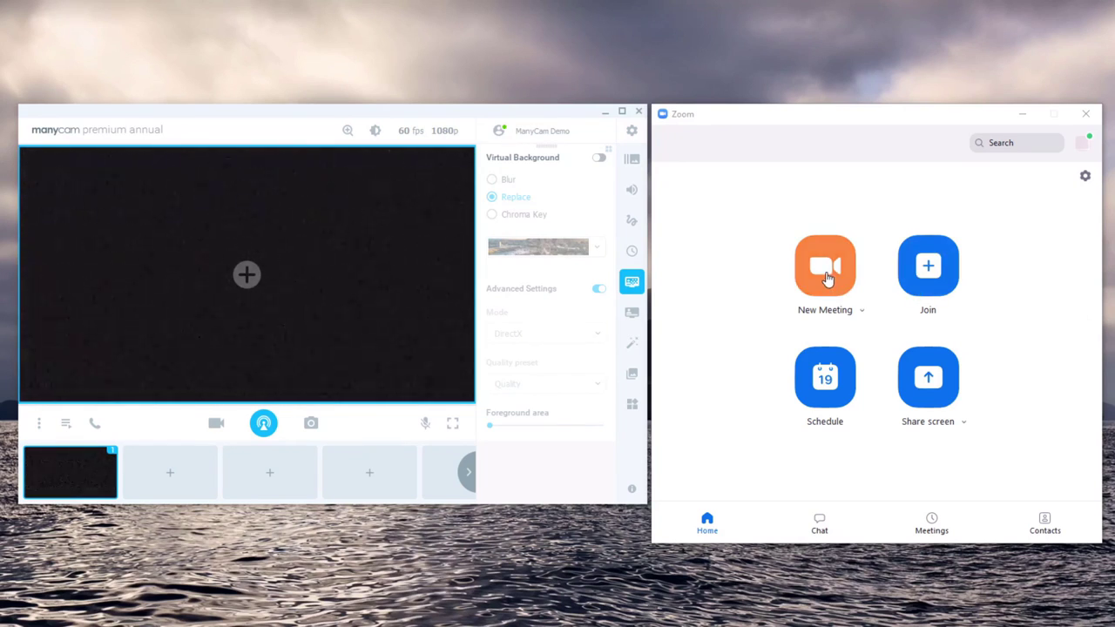
Start a new Zoom meeting, dismiss the audio prompt, and use ManyCam Virtual Webcam as its camera.
left_click(826, 272)
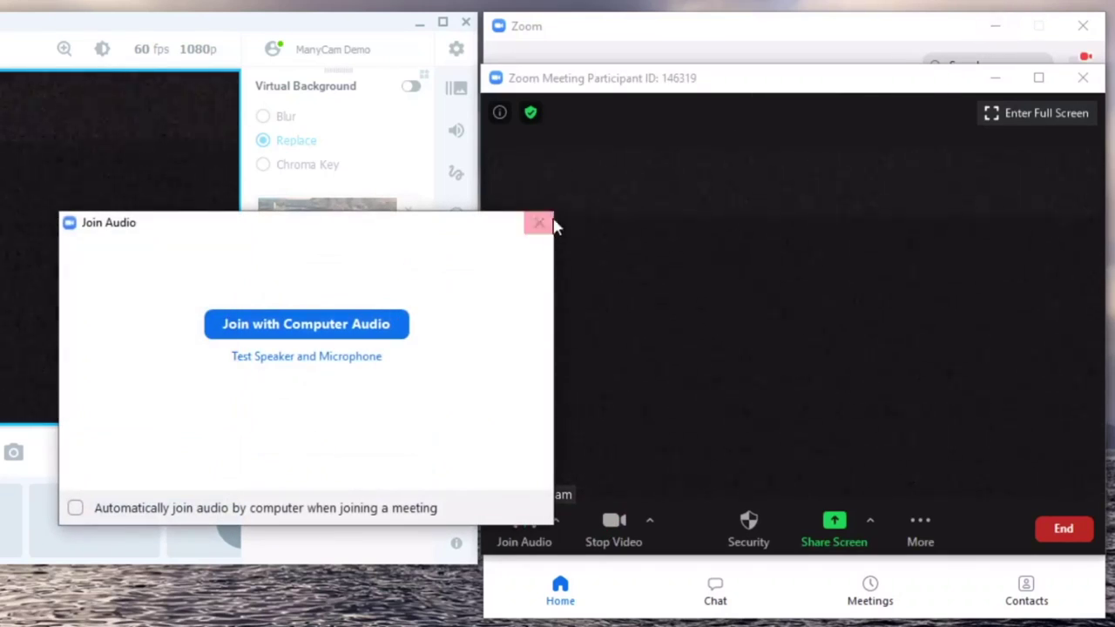
left_click(553, 223)
left_click(998, 25)
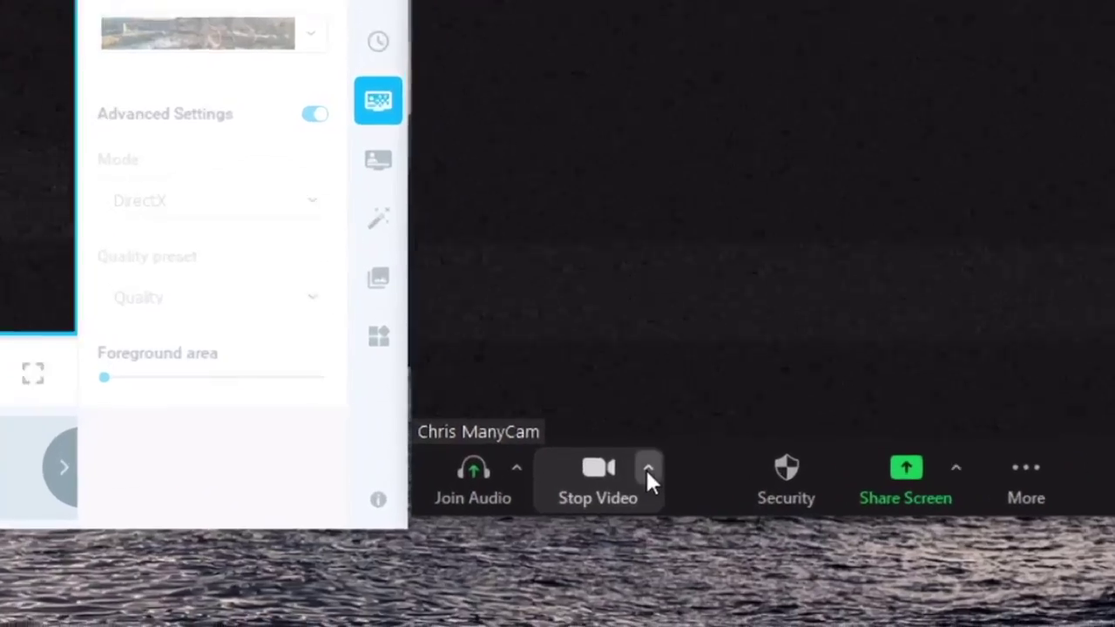
left_click(649, 522)
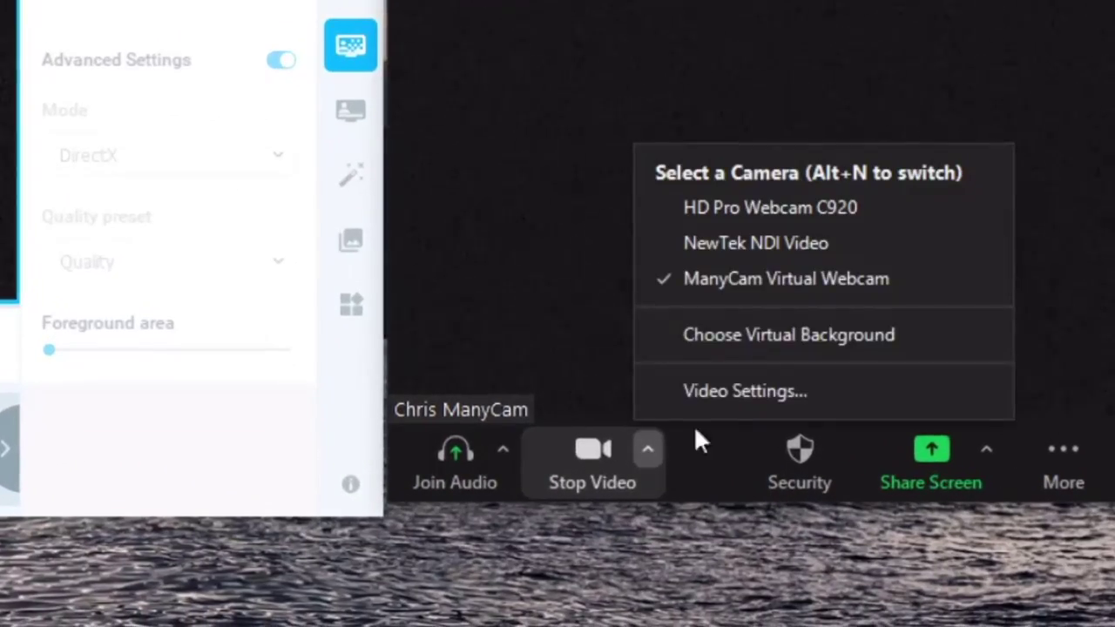
left_click(908, 276)
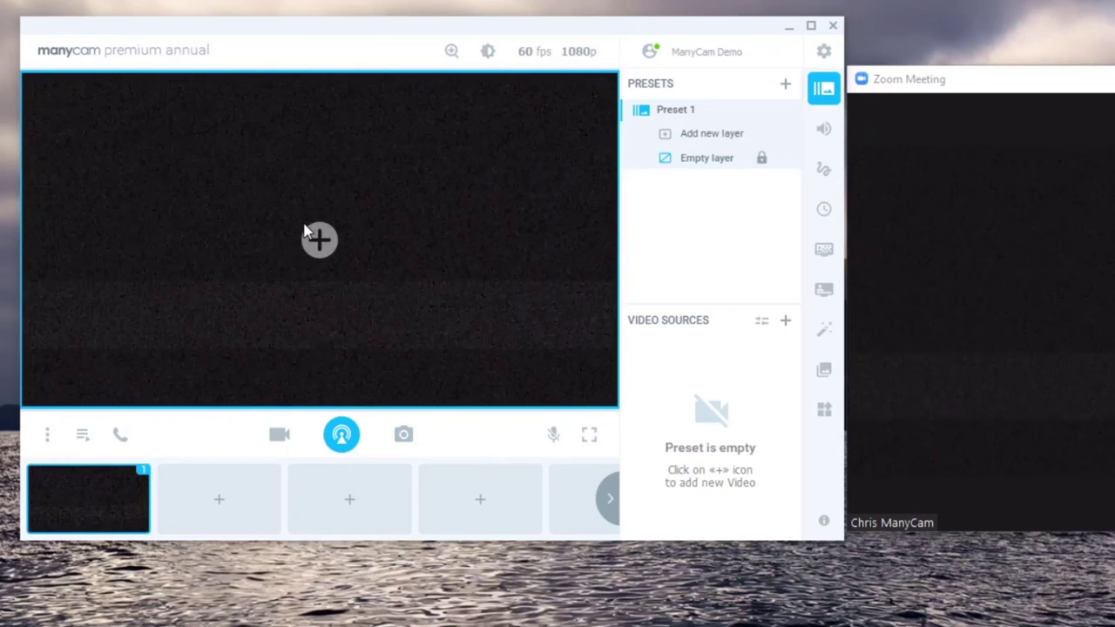
Set the first preset's source to a Maroon blank image.
left_click(307, 233)
mouse_move(425, 450)
left_click(562, 478)
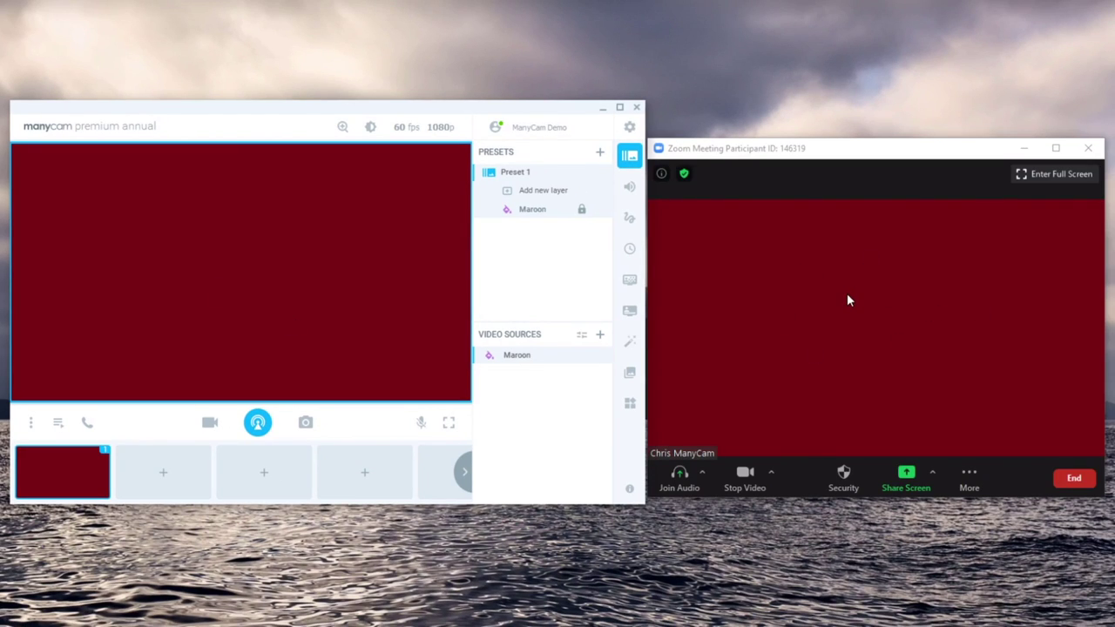
Make preset 2 a Green blank image, fade to it, then cut back to maroon Preset 1.
left_click(174, 470)
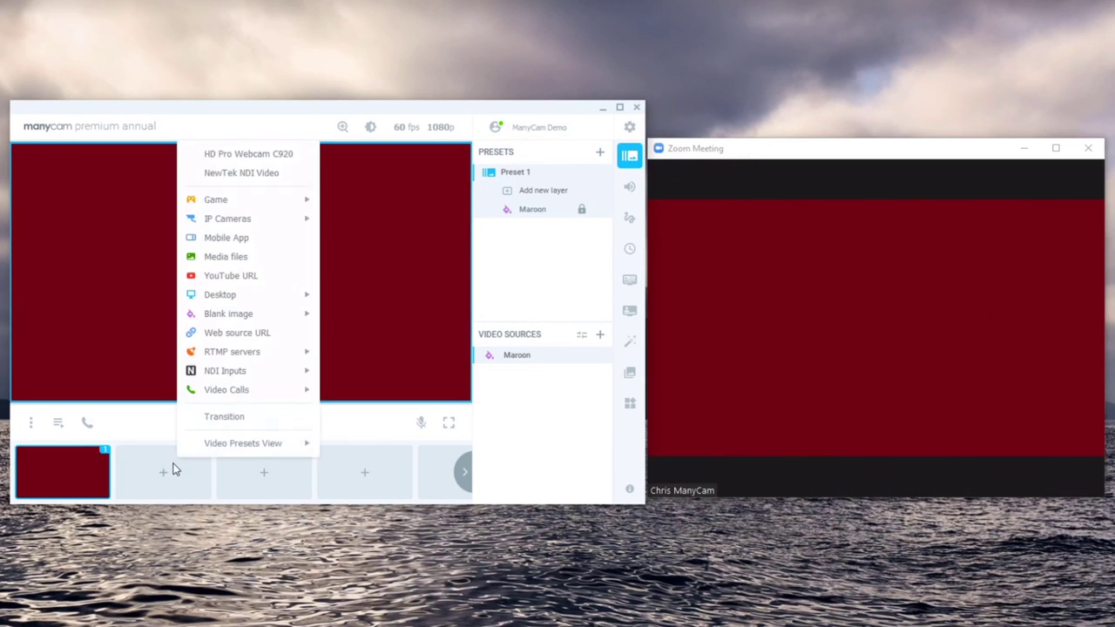
mouse_move(264, 315)
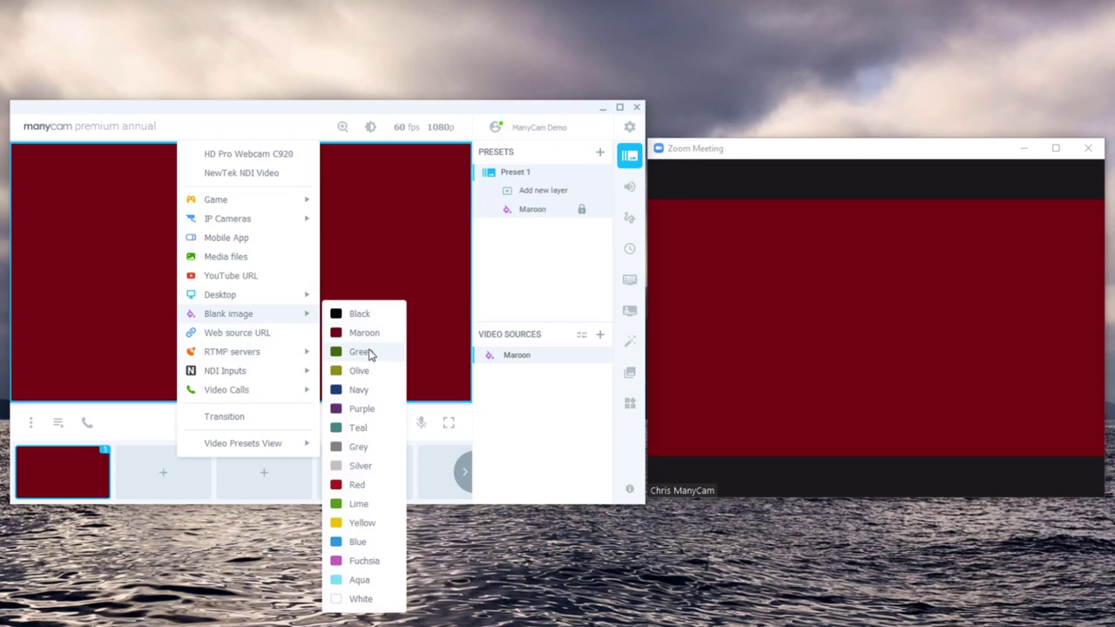
left_click(366, 352)
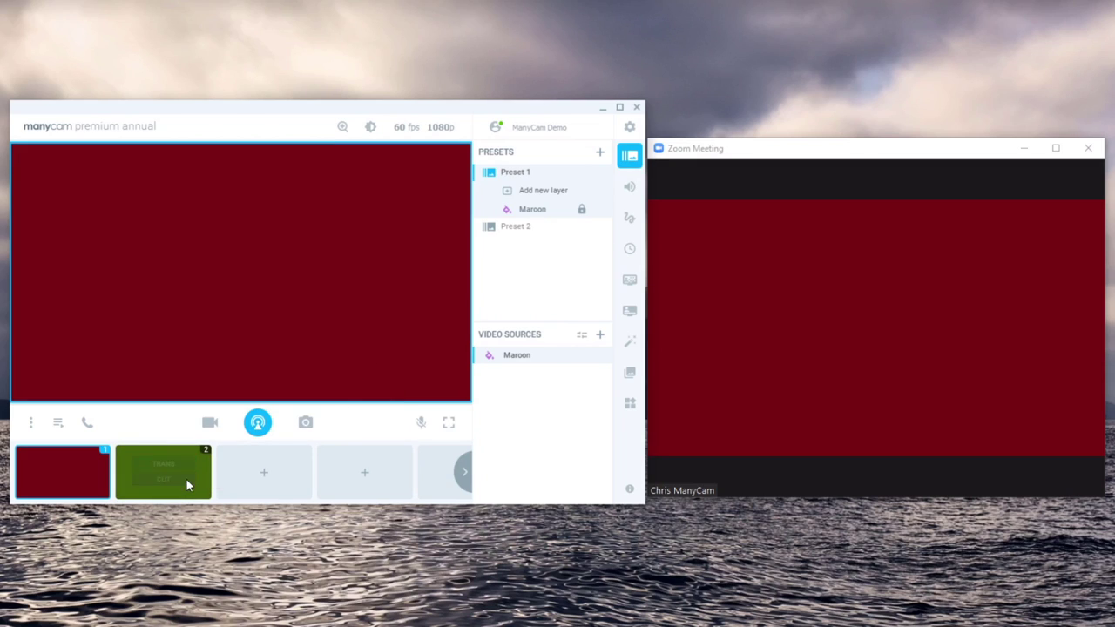
left_click(184, 465)
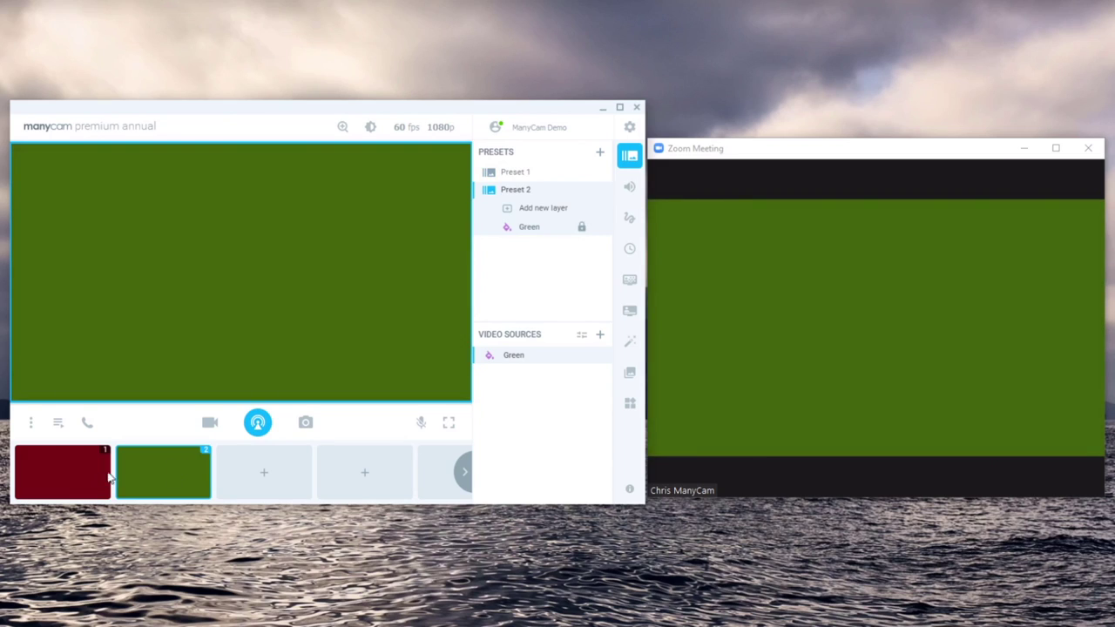
left_click(62, 479)
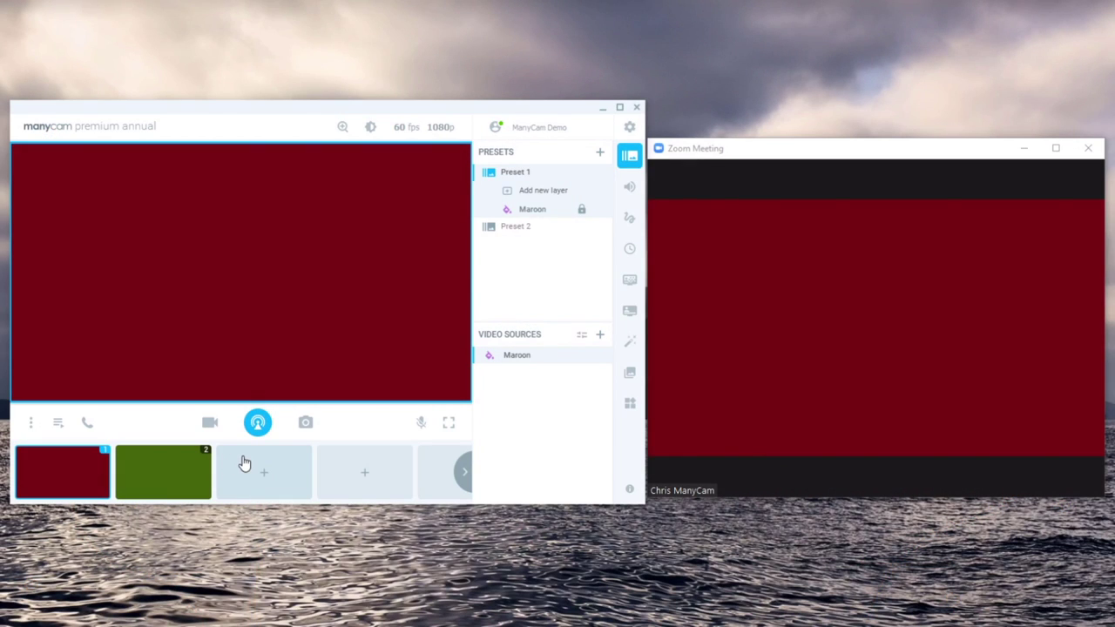
left_click(244, 464)
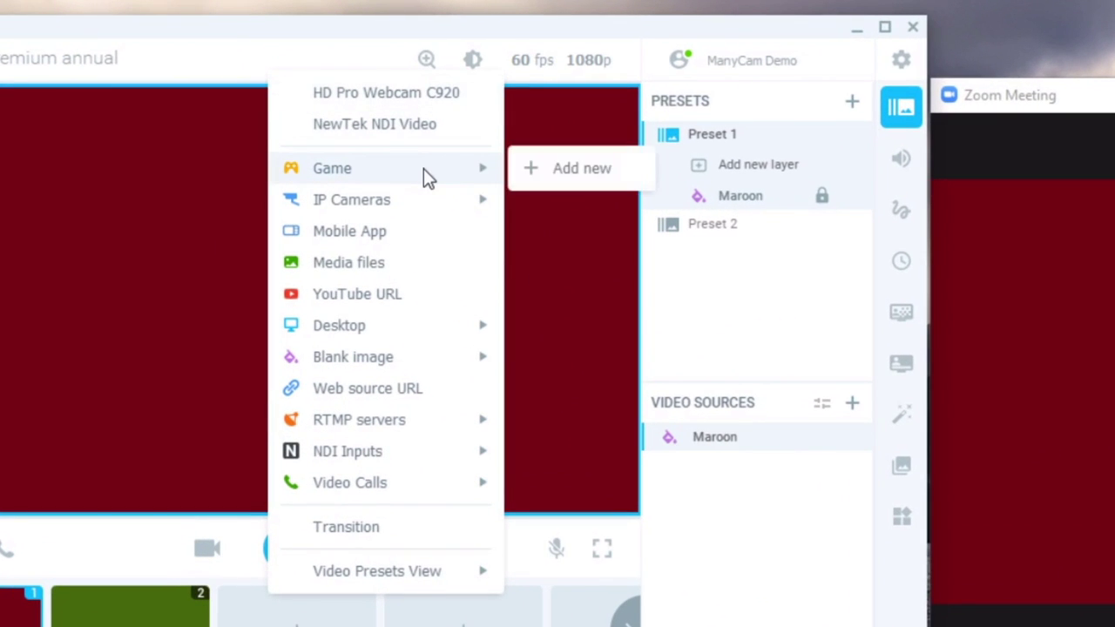
mouse_move(420, 209)
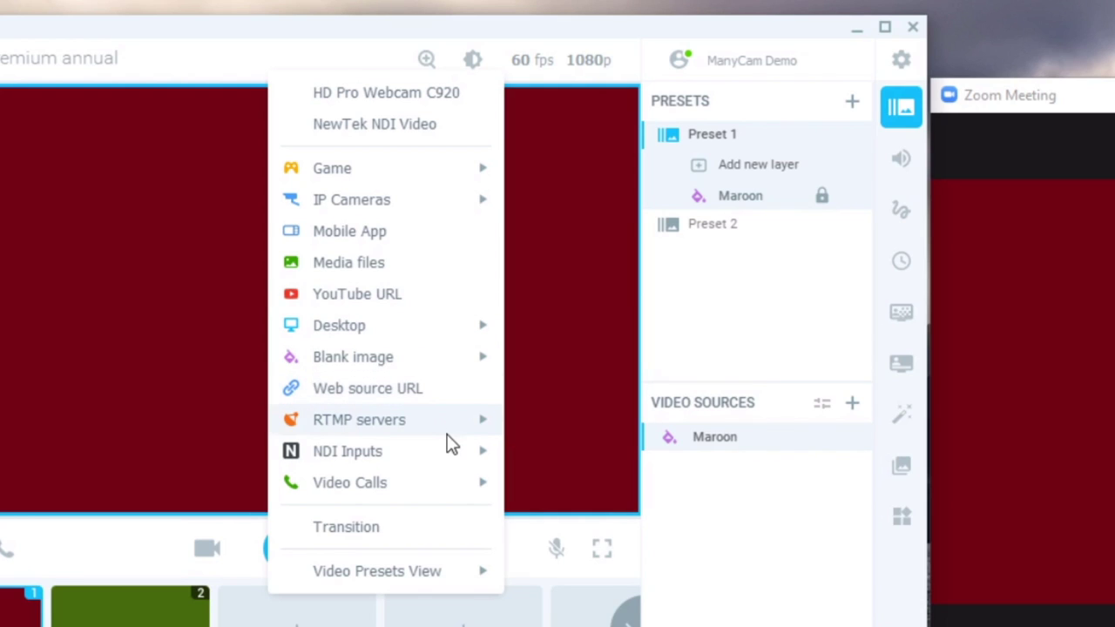
mouse_move(439, 448)
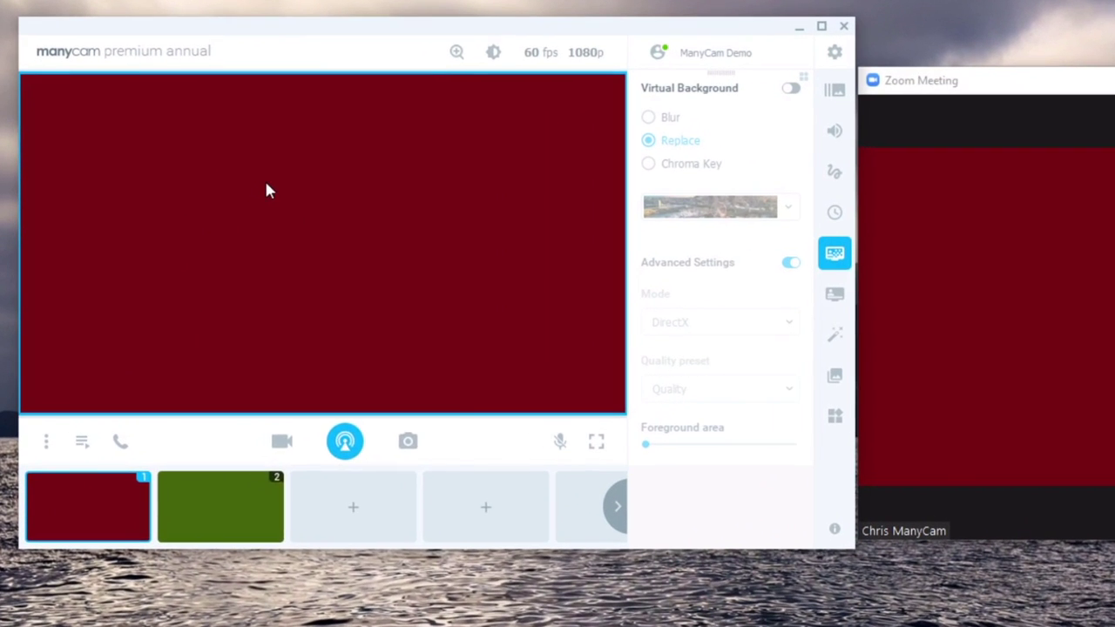
Add an Olive blank-image layer over the maroon scene and stretch it into a lower banner.
right_click(207, 231)
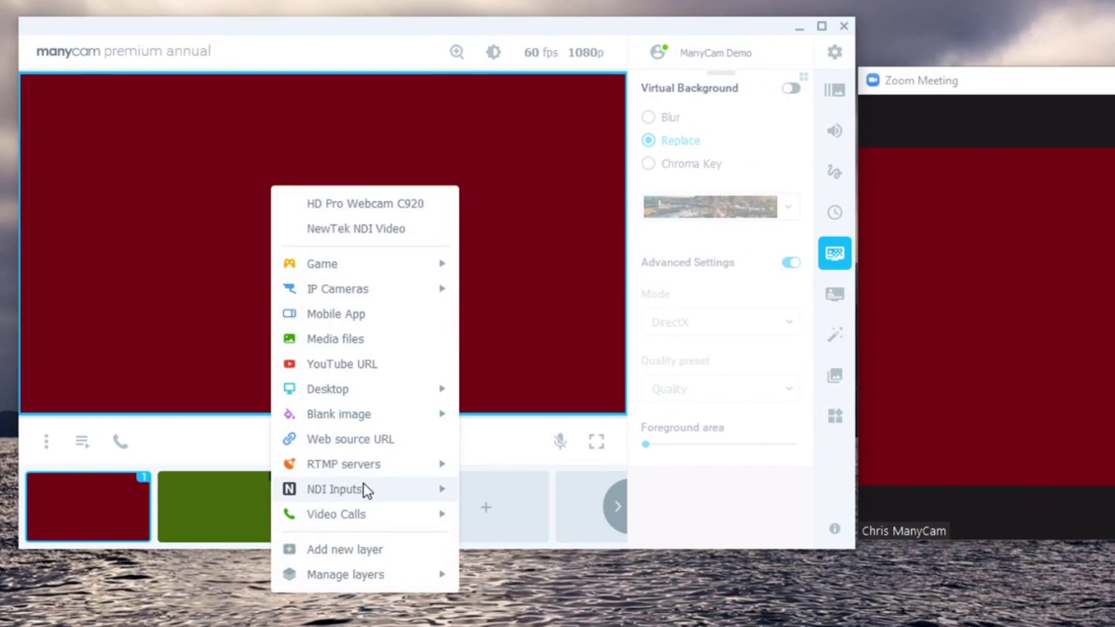
left_click(366, 549)
left_click(181, 322)
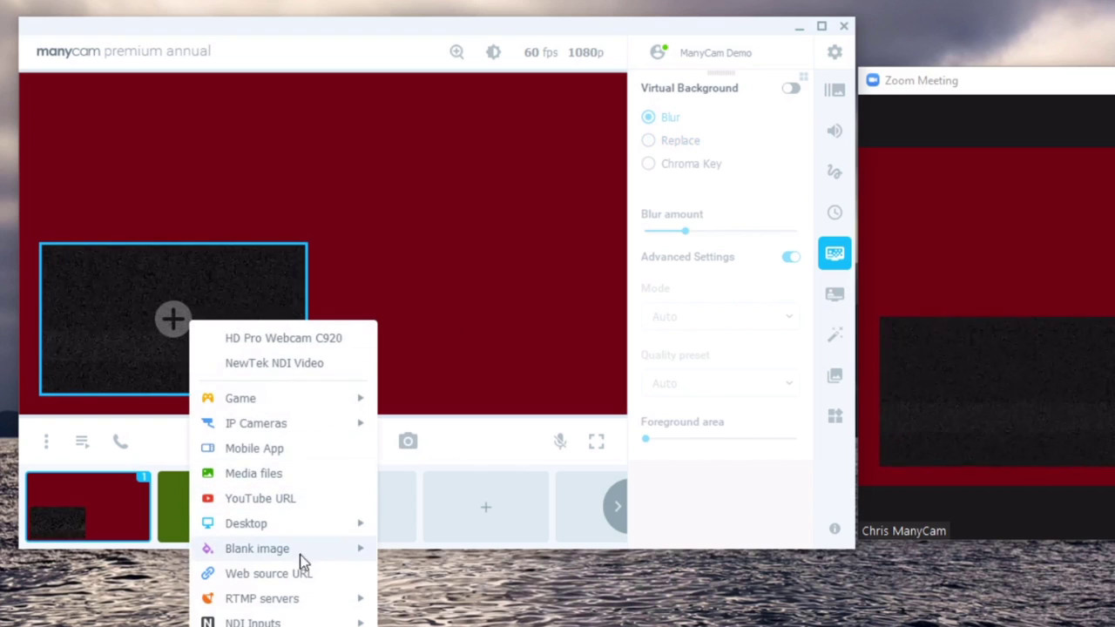
mouse_move(296, 551)
left_click(431, 555)
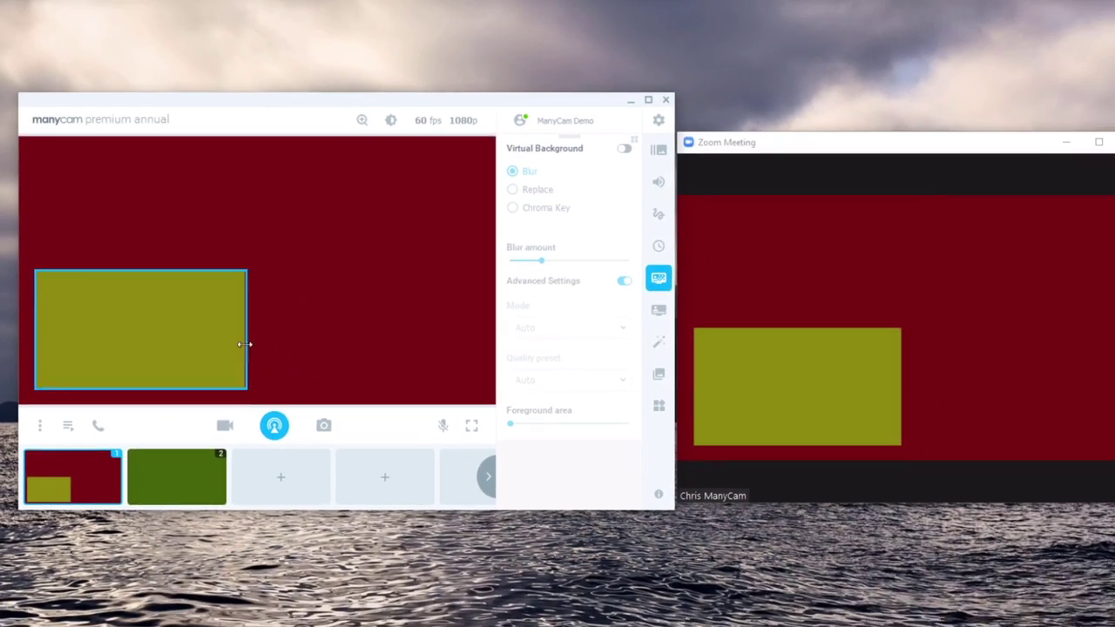
left_click_drag(307, 339, 460, 360)
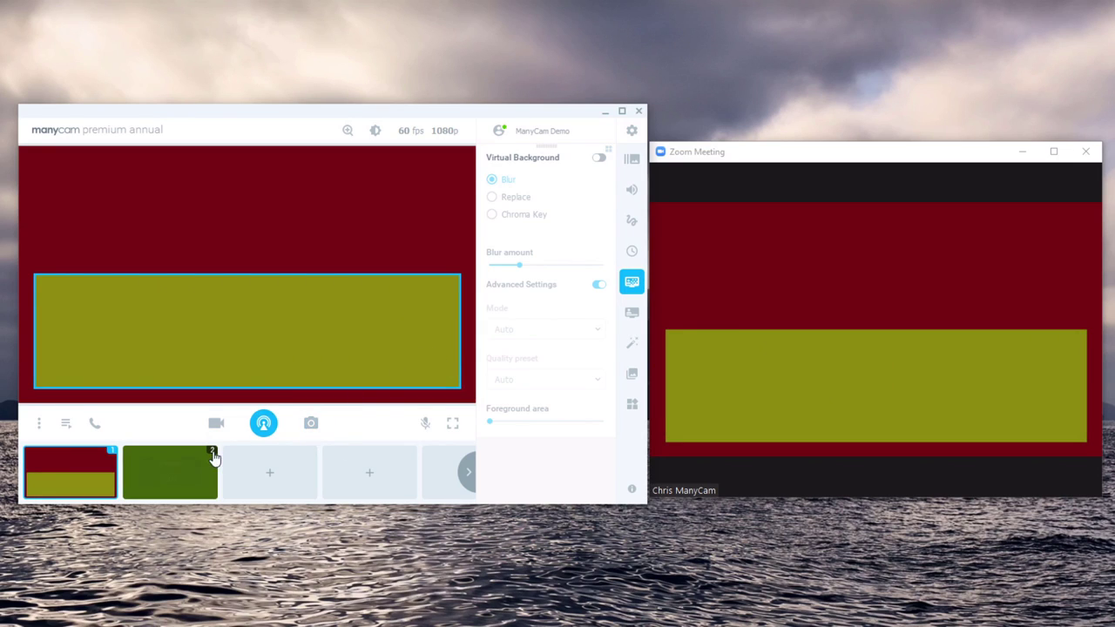
left_click(216, 423)
Add a web source with the pasted weather-map URL and its default CSS code deleted.
right_click(126, 453)
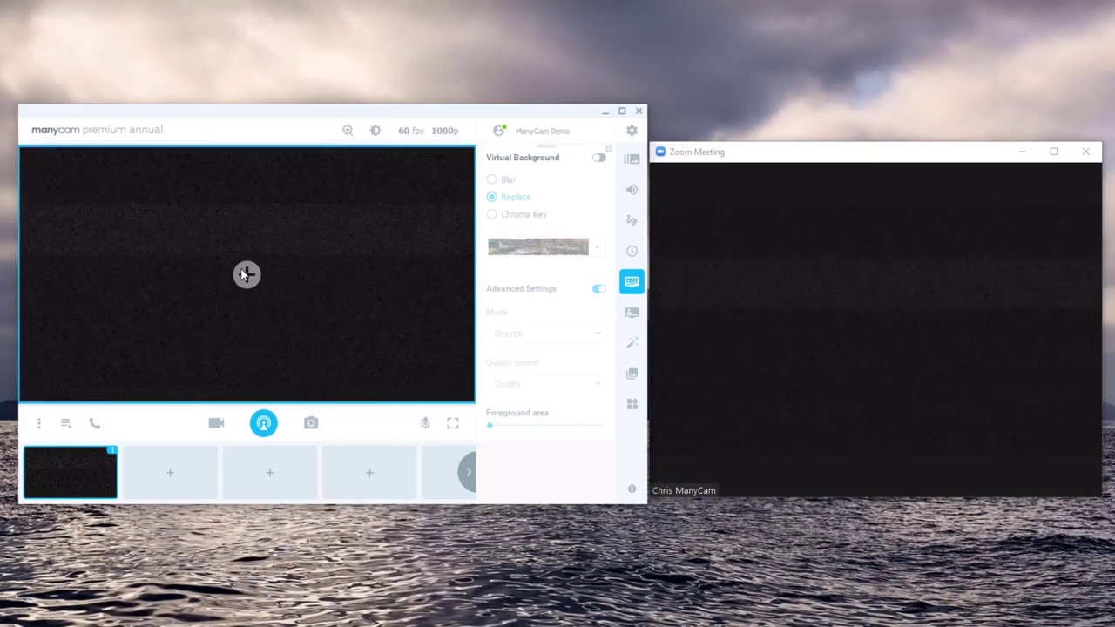
left_click(246, 273)
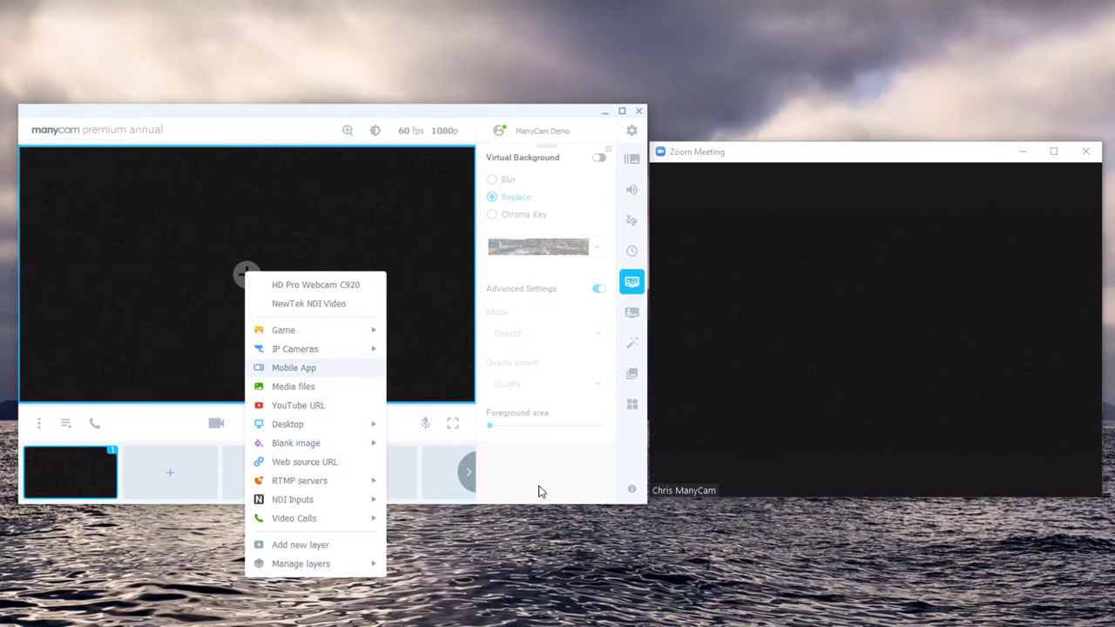
mouse_move(348, 453)
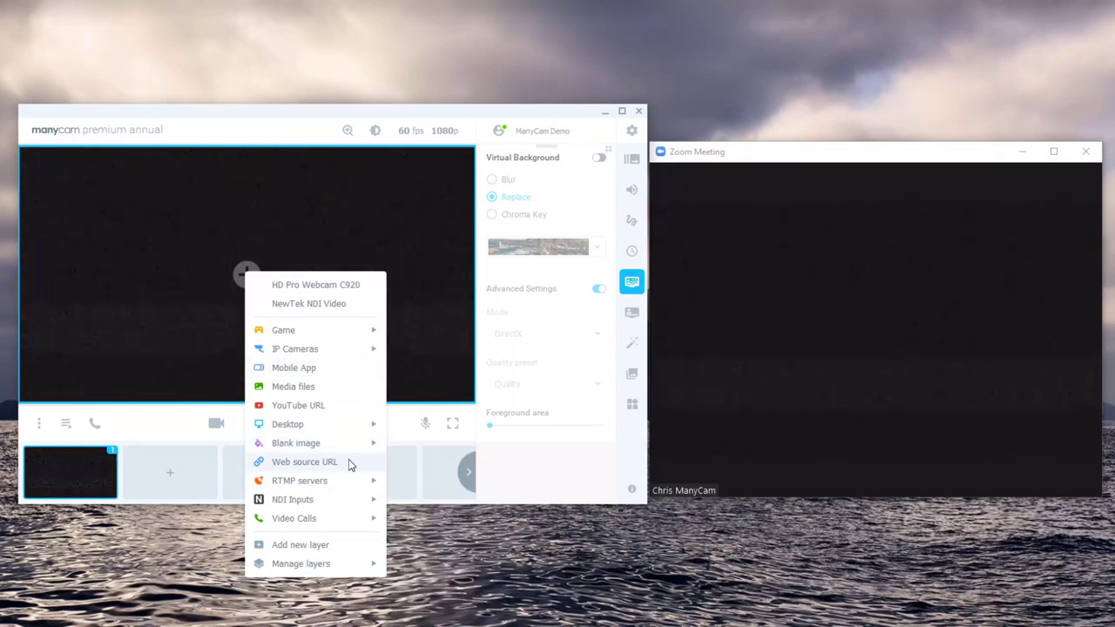
left_click(338, 468)
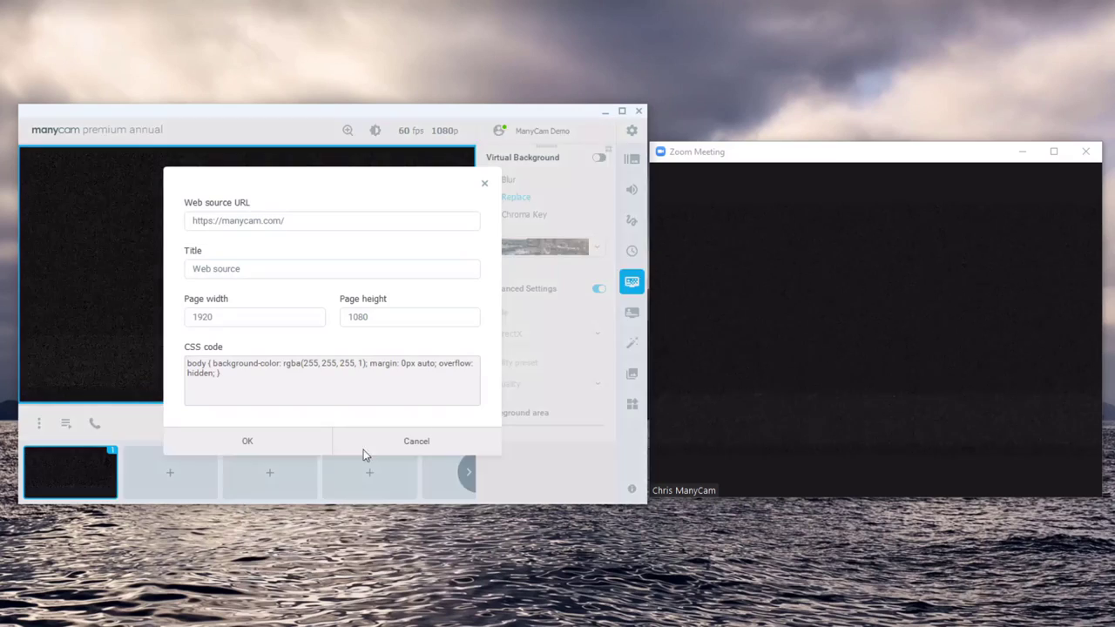
left_click(323, 223)
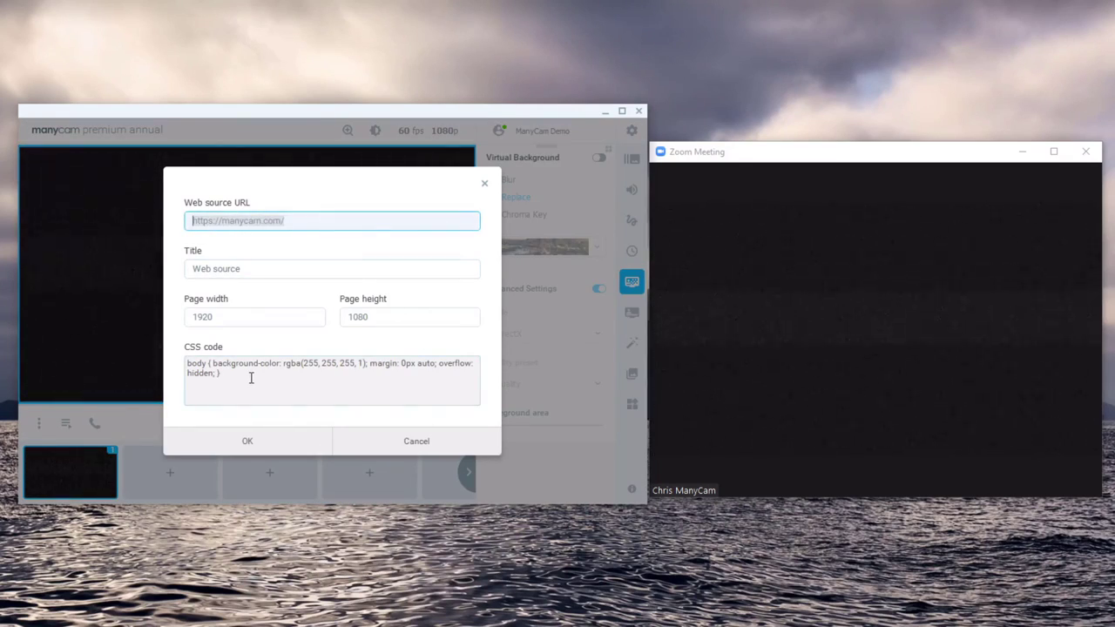
key("ctrl+v")
left_click(292, 383)
key("ctrl+a")
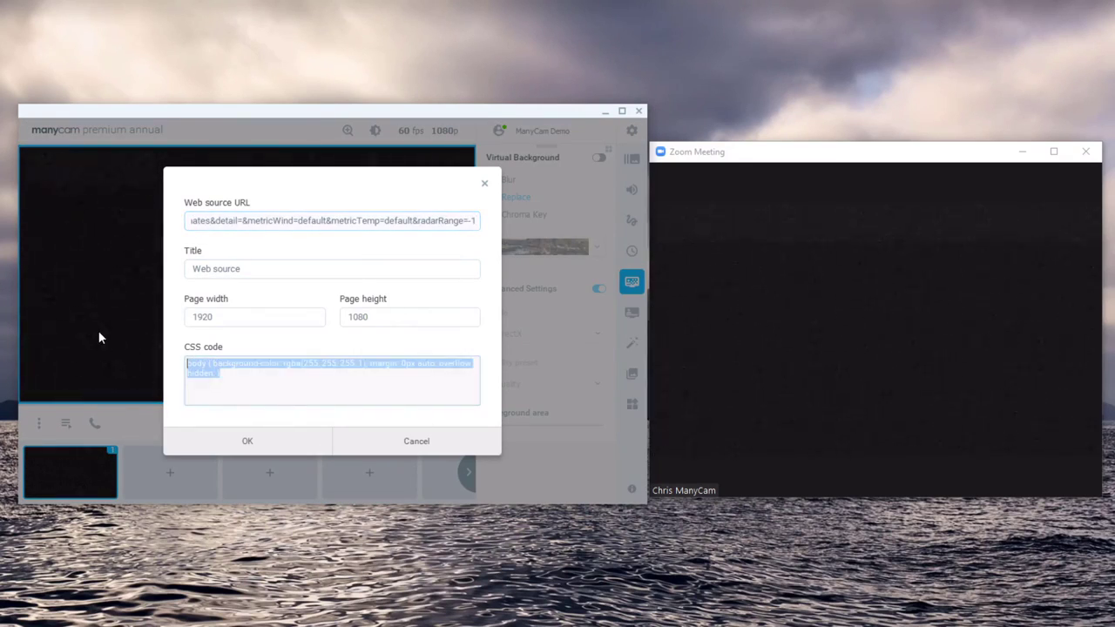
key("BackSpace")
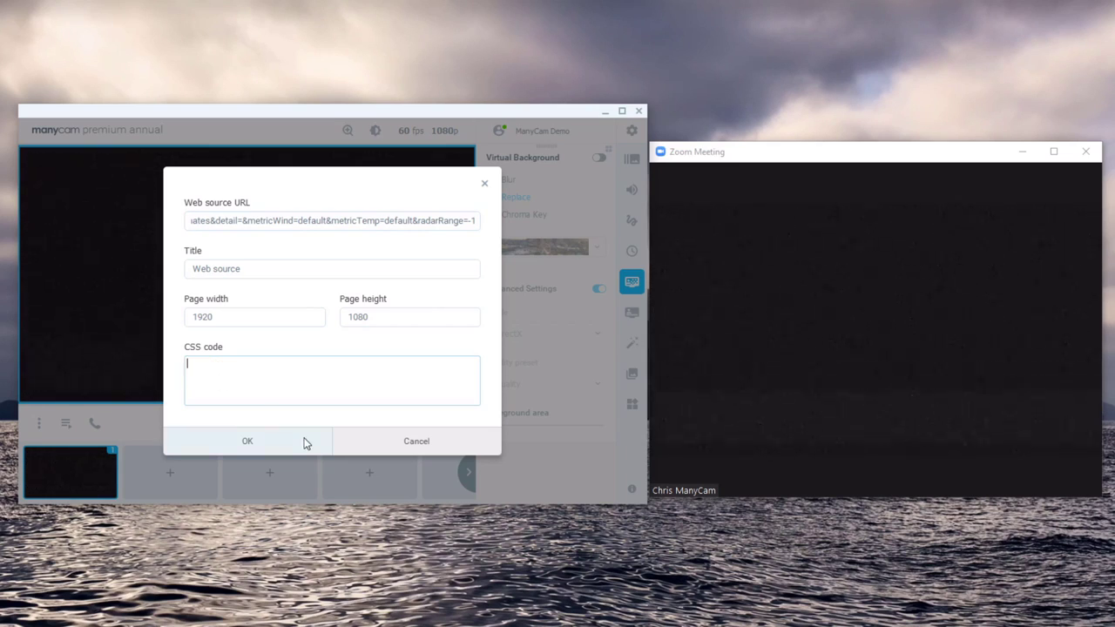
left_click(247, 441)
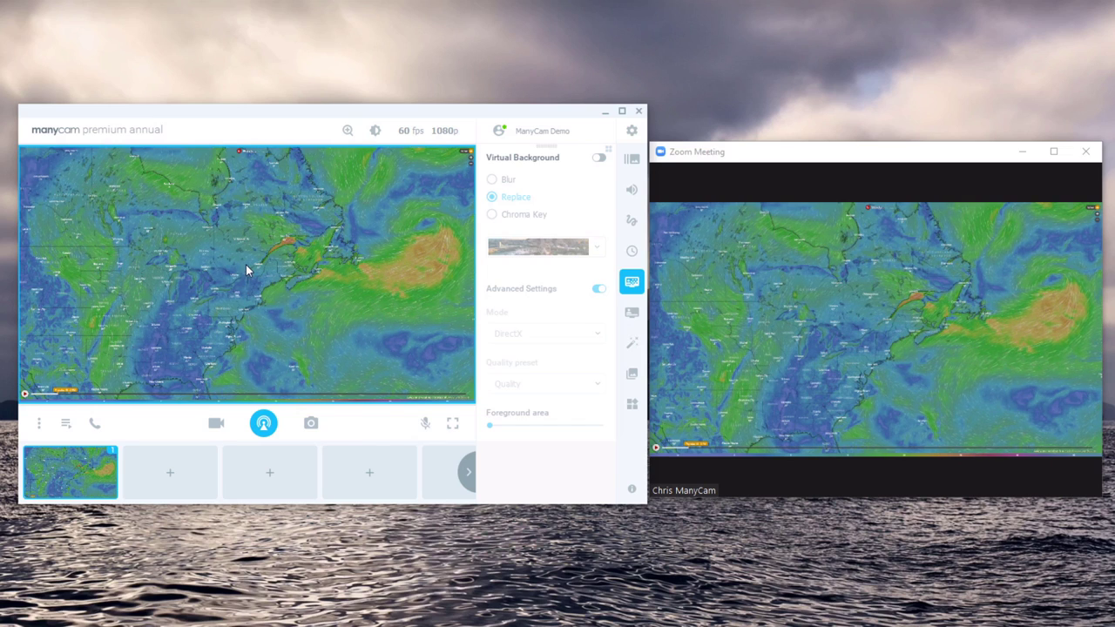
Add a bottom-left layer showing the HD Pro Webcam C920 feed over the weather map.
right_click(239, 287)
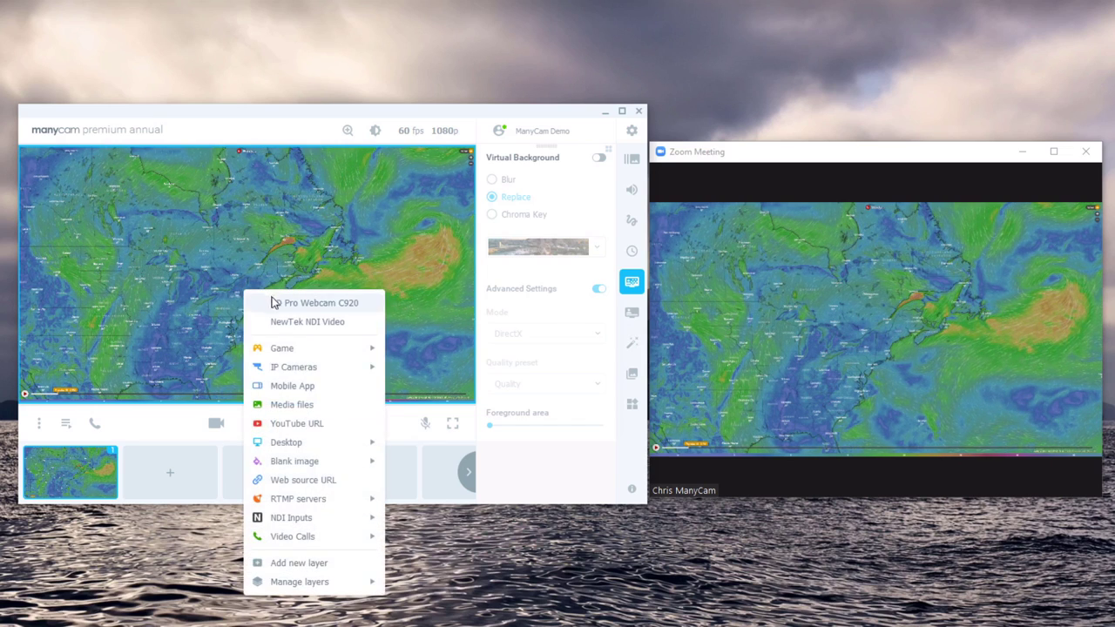
left_click(324, 563)
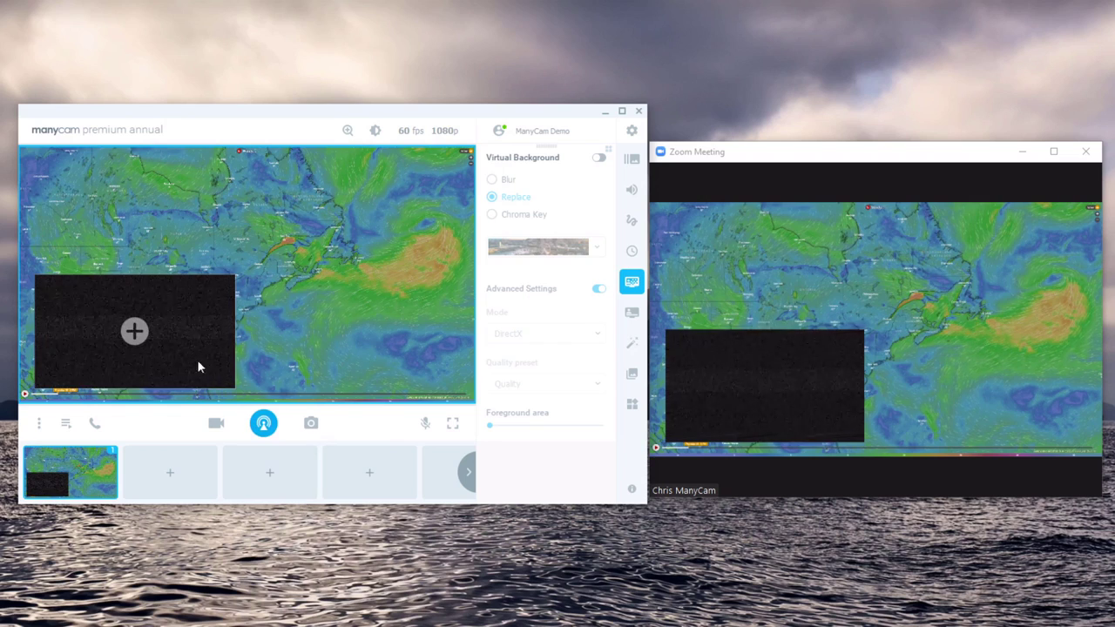
left_click_drag(179, 329, 164, 344)
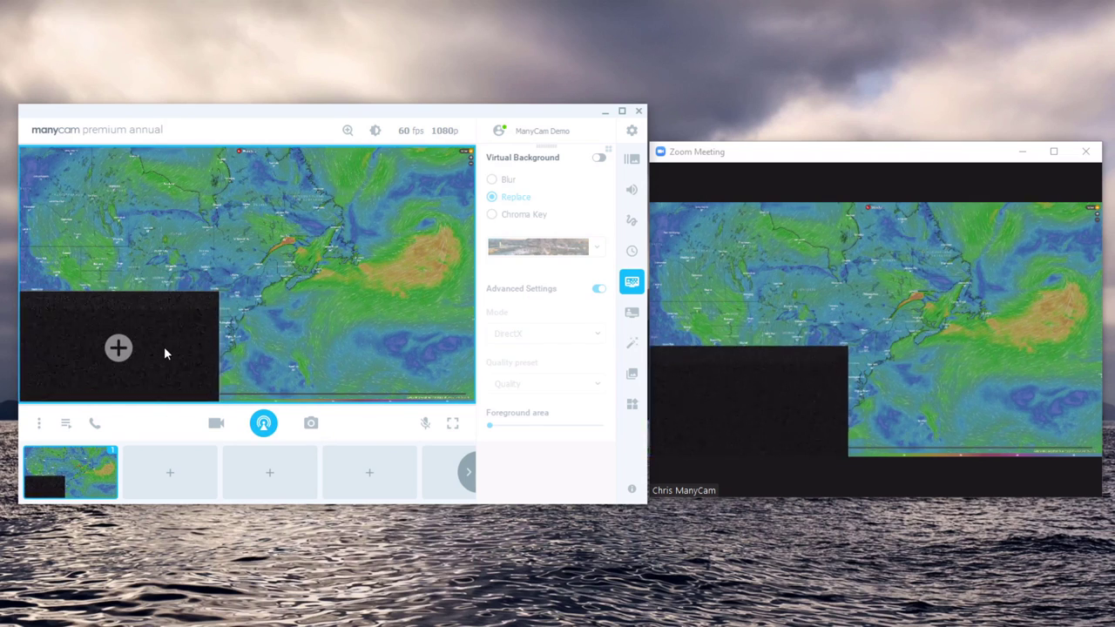
right_click(174, 336)
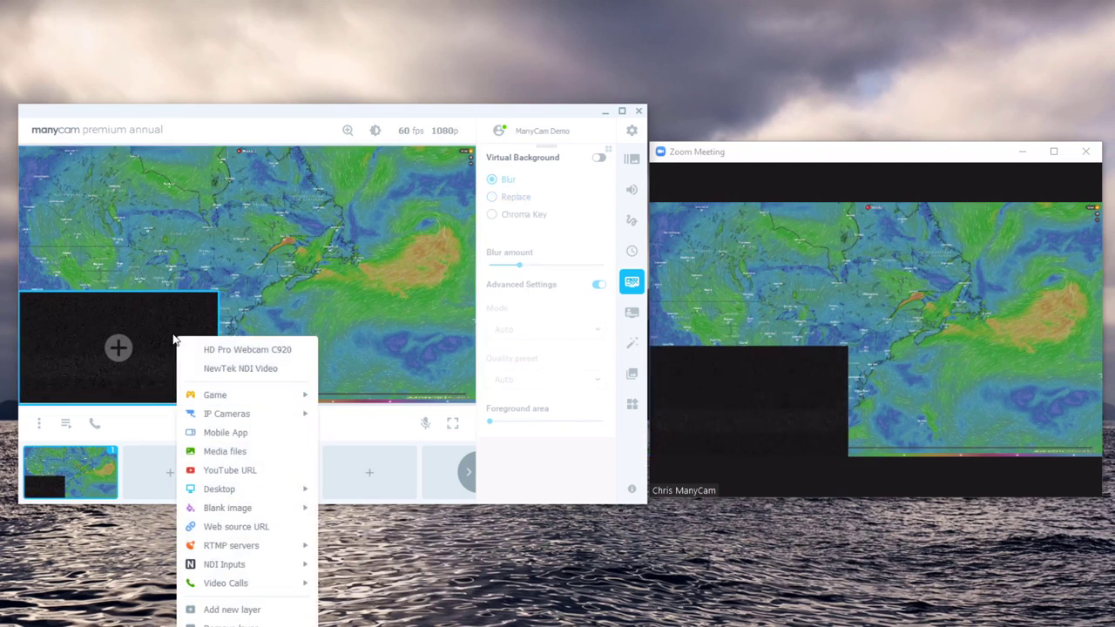
left_click(251, 352)
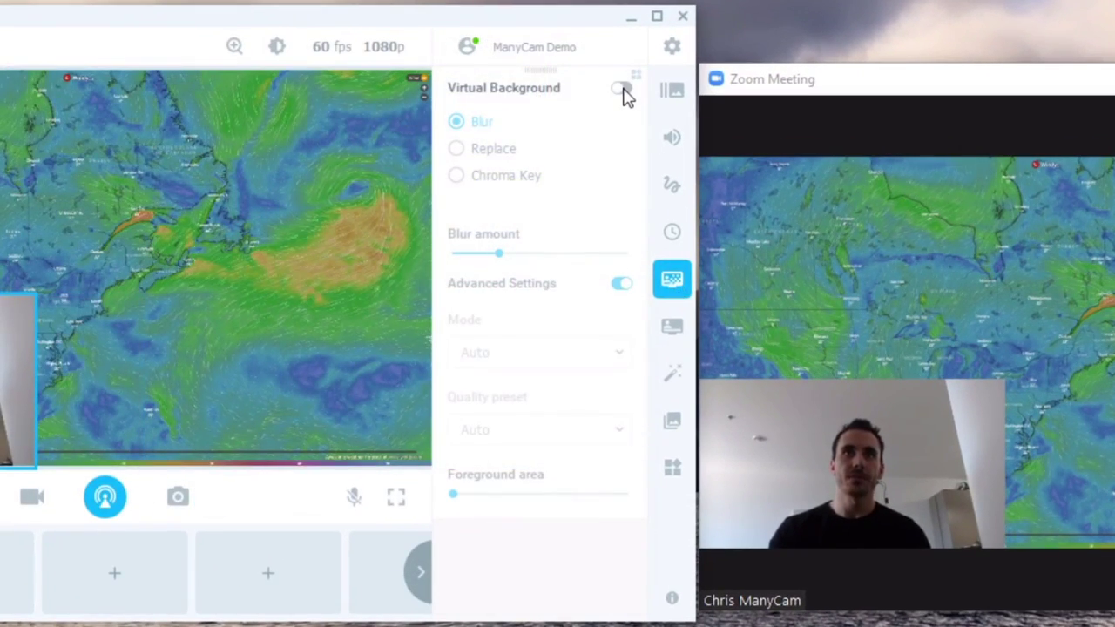
Turn on Virtual Background for the webcam, try Chroma Key, and settle on Replace.
left_click(620, 89)
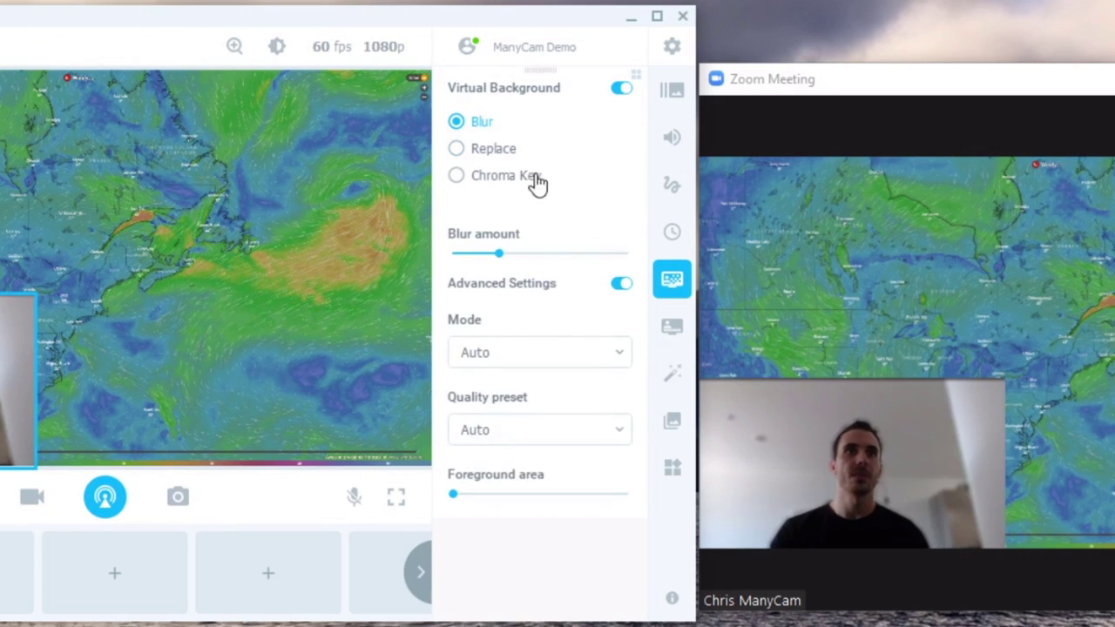
left_click(493, 149)
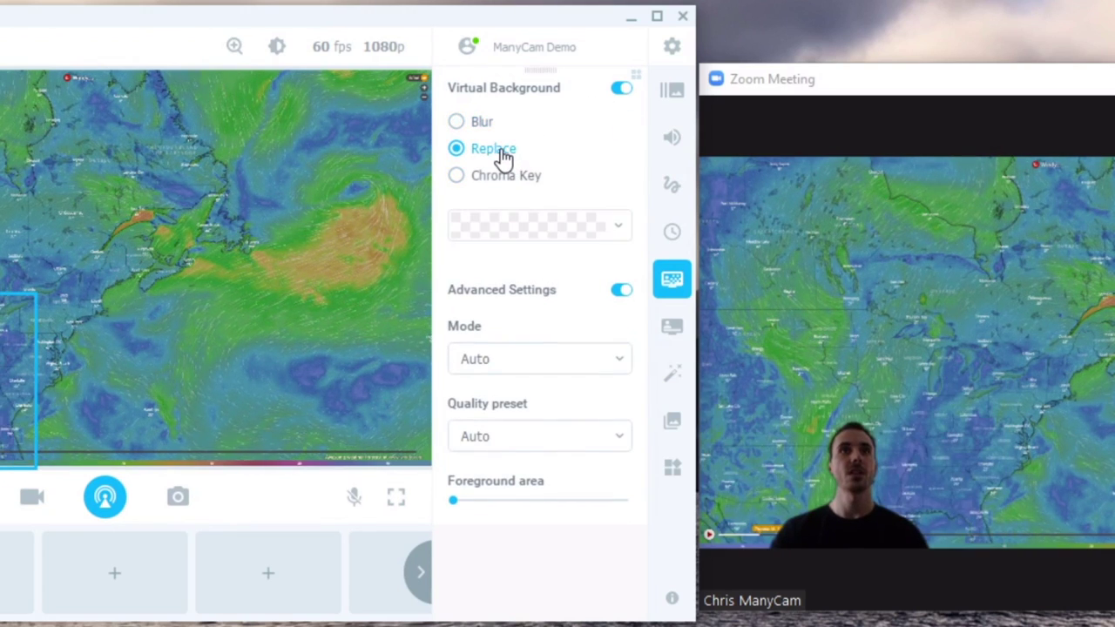
left_click(506, 178)
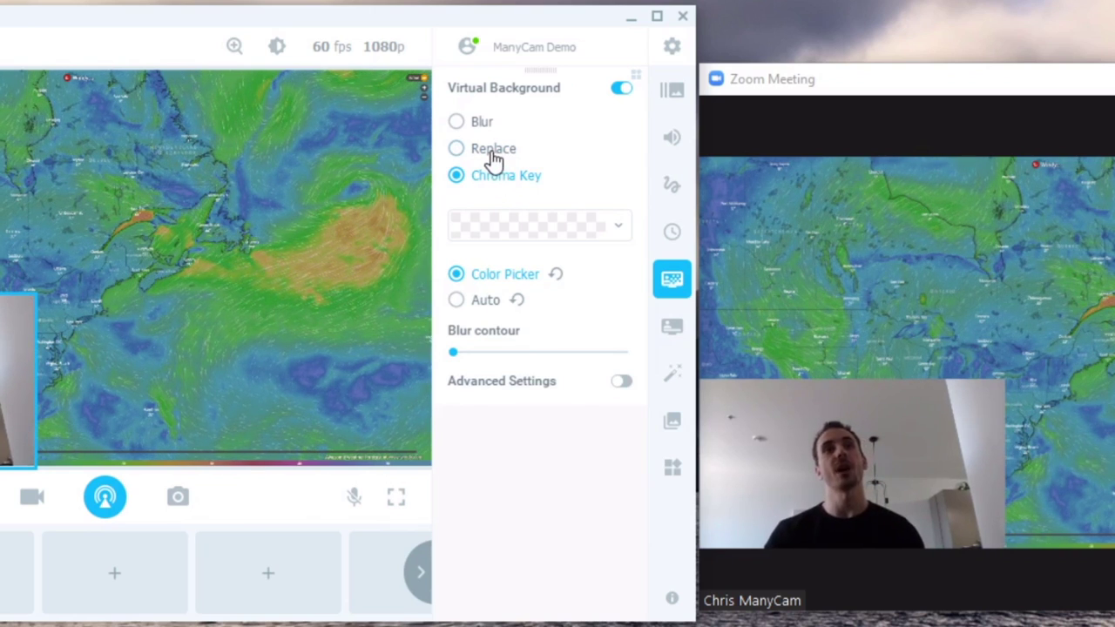
left_click(493, 151)
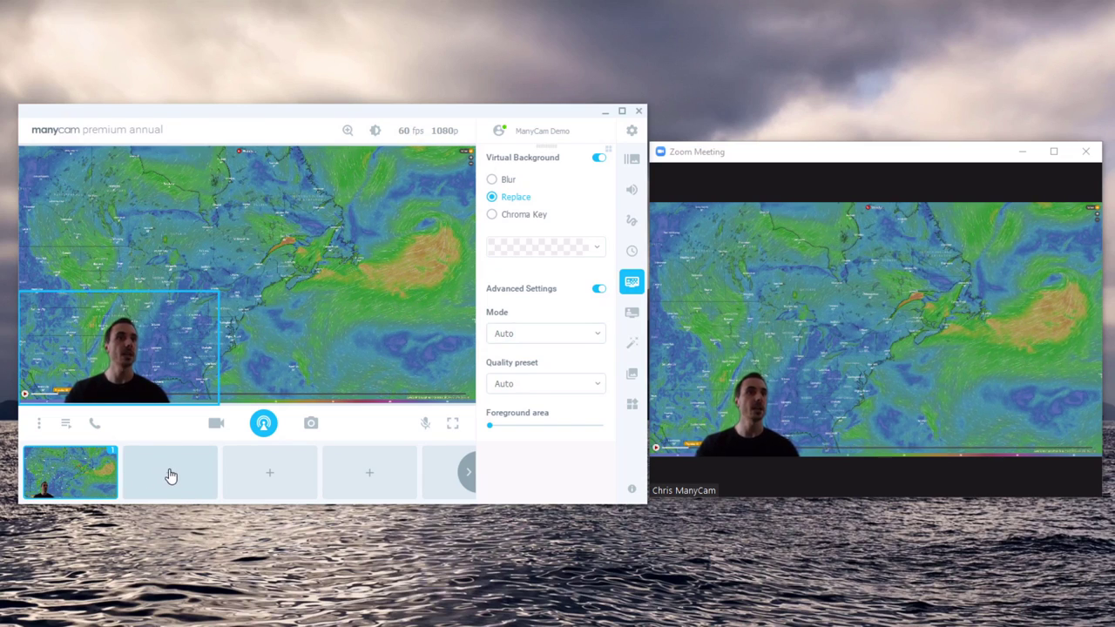
Open the source choices for the empty second preset slot.
left_click(170, 475)
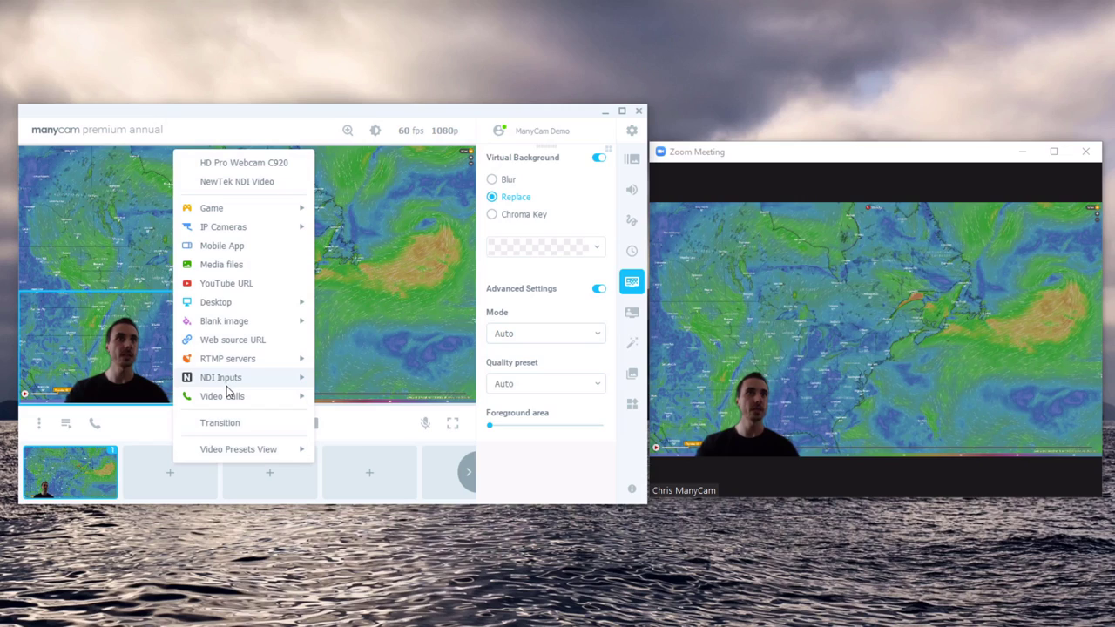
Create a preset named PPT with the single Picture in Picture layout and make it live.
left_click(632, 159)
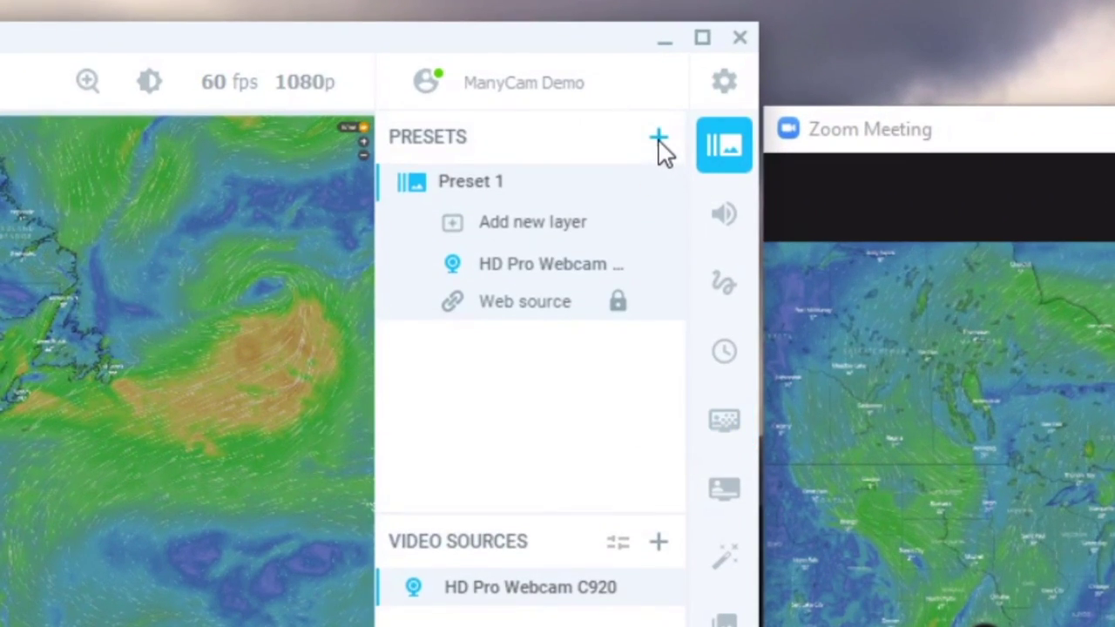
left_click(658, 141)
left_click(555, 251)
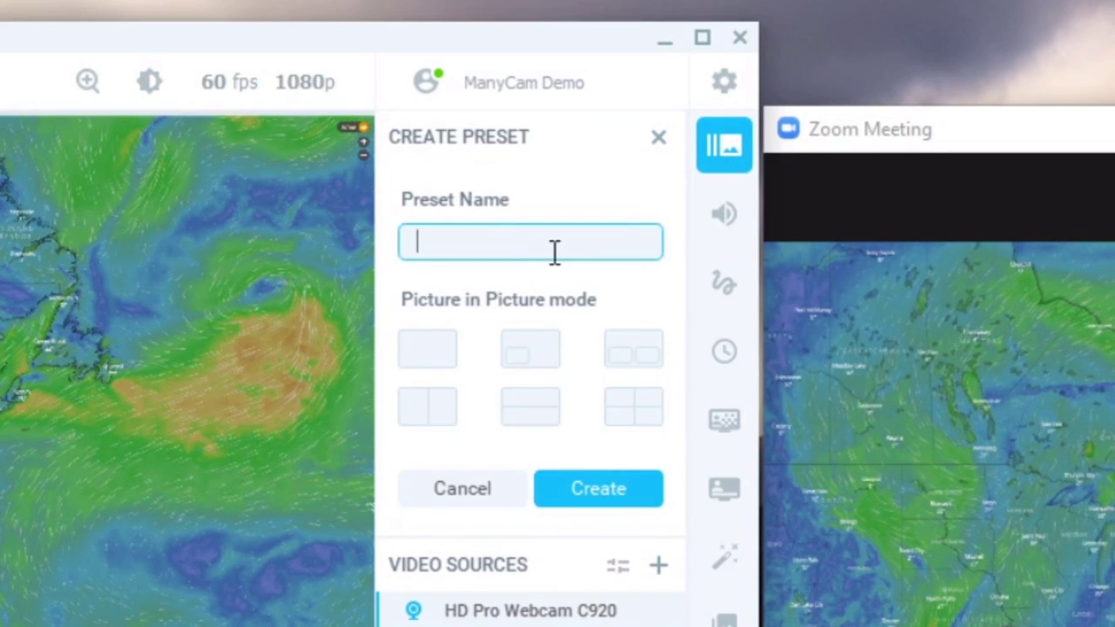
type("PPT")
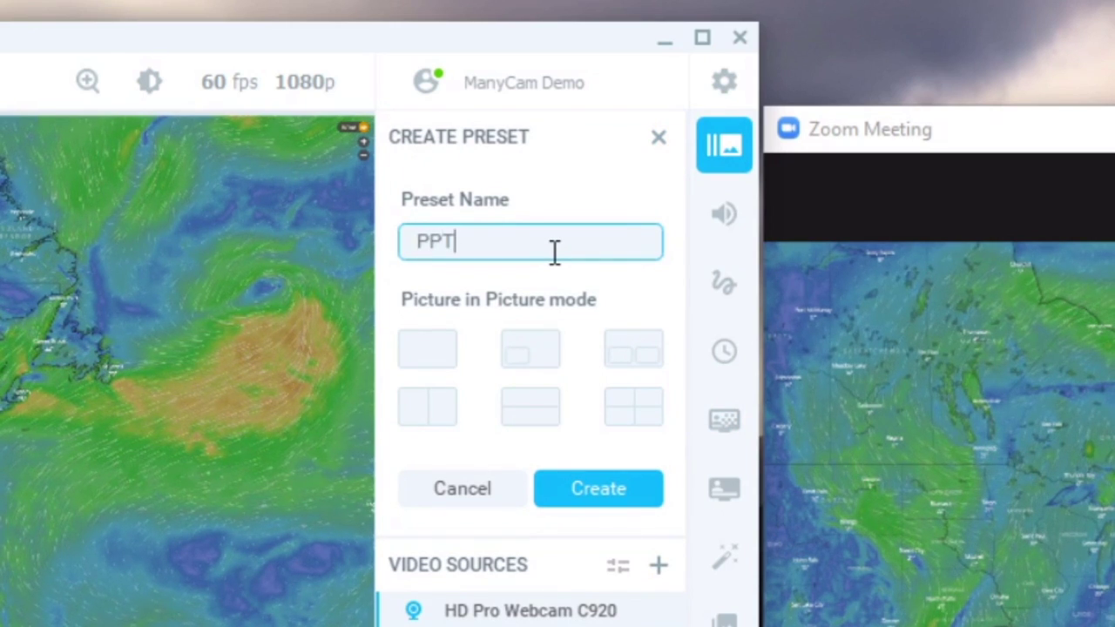
left_click(439, 350)
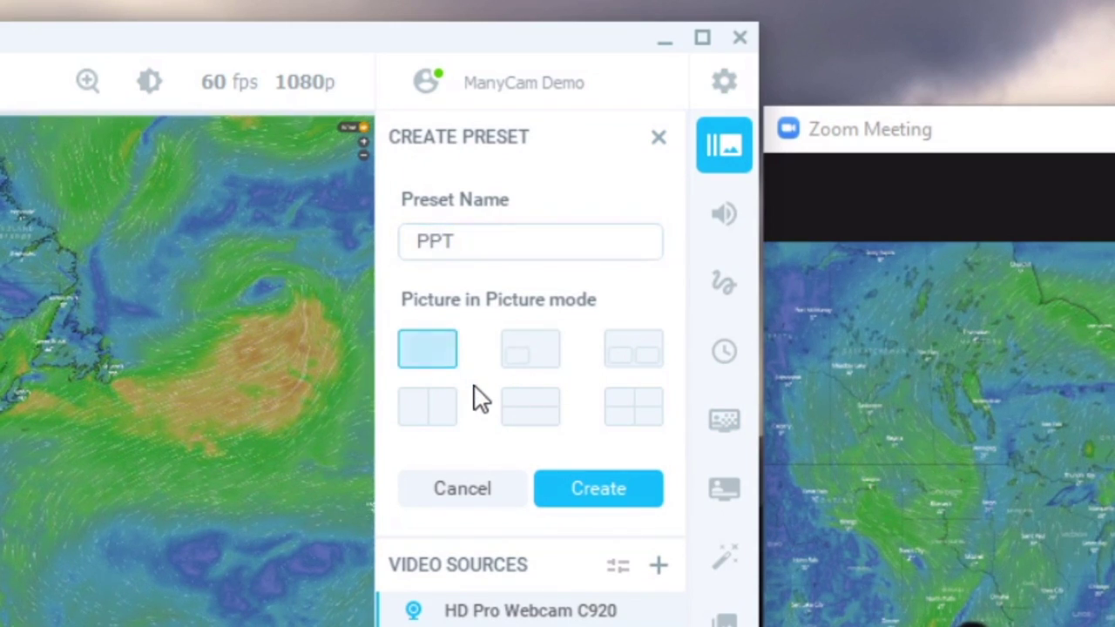
left_click(601, 493)
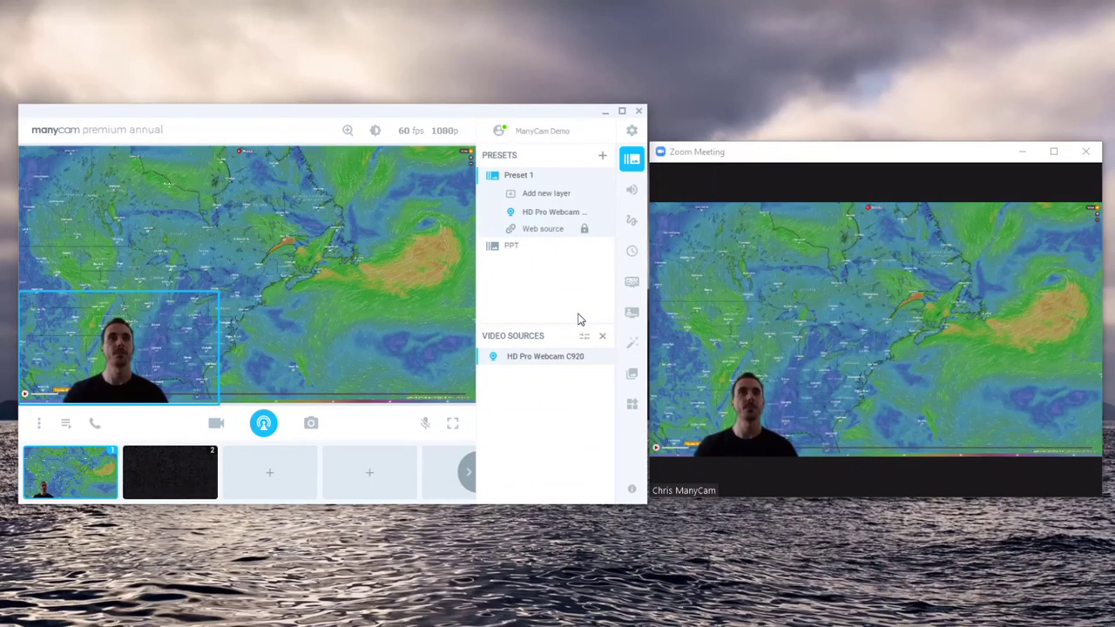
left_click(192, 463)
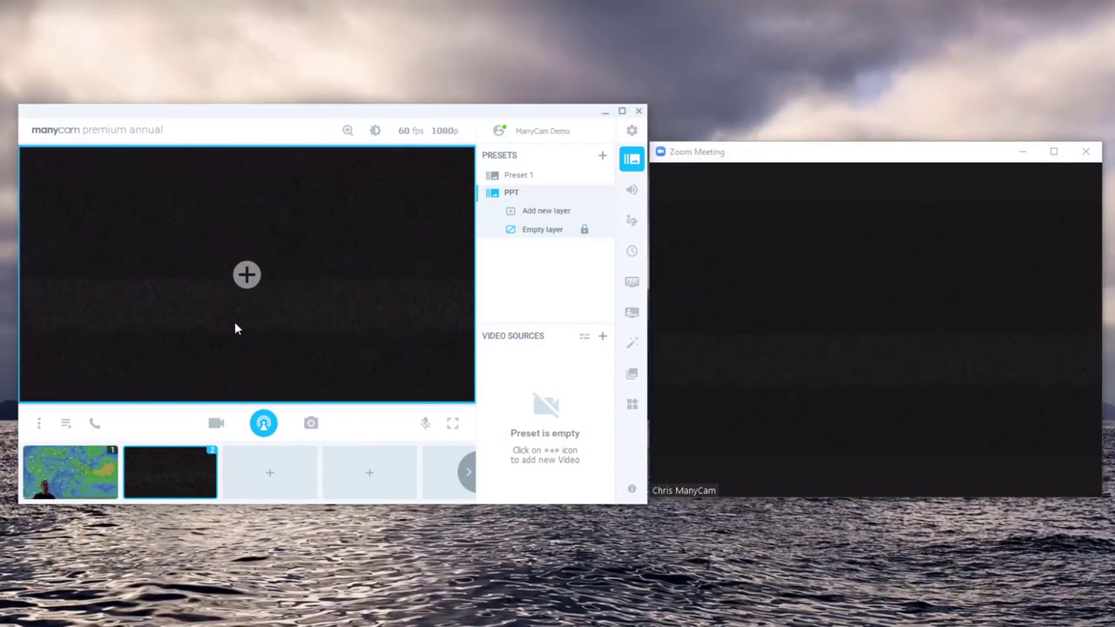
mouse_move(906, 324)
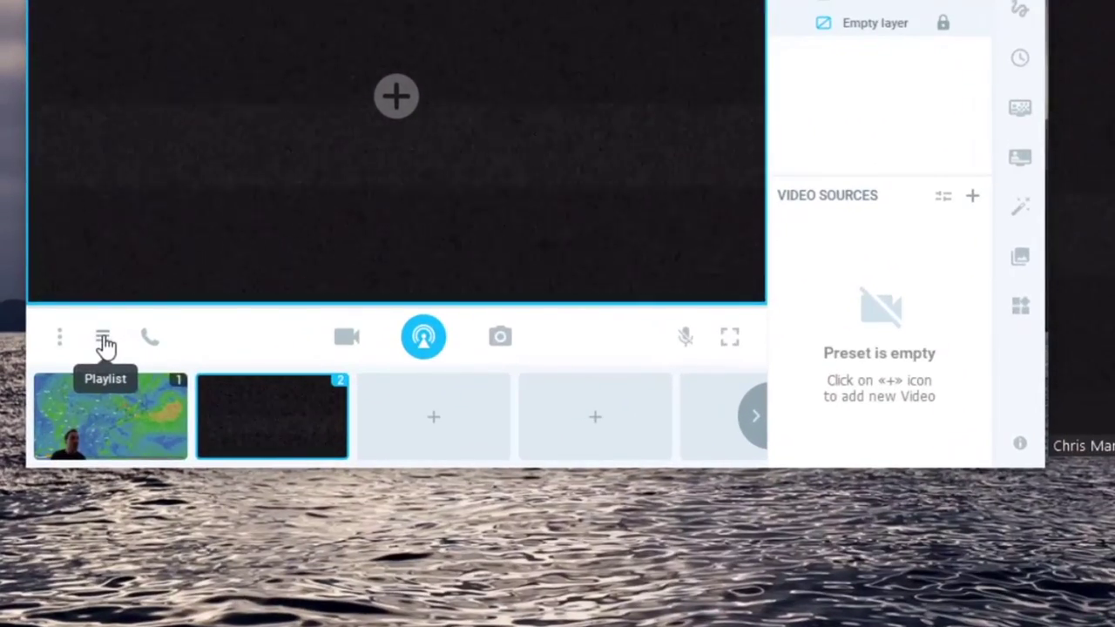
Add all 22 slide images from File Explorer to the PPT preset's playlist.
left_click(103, 340)
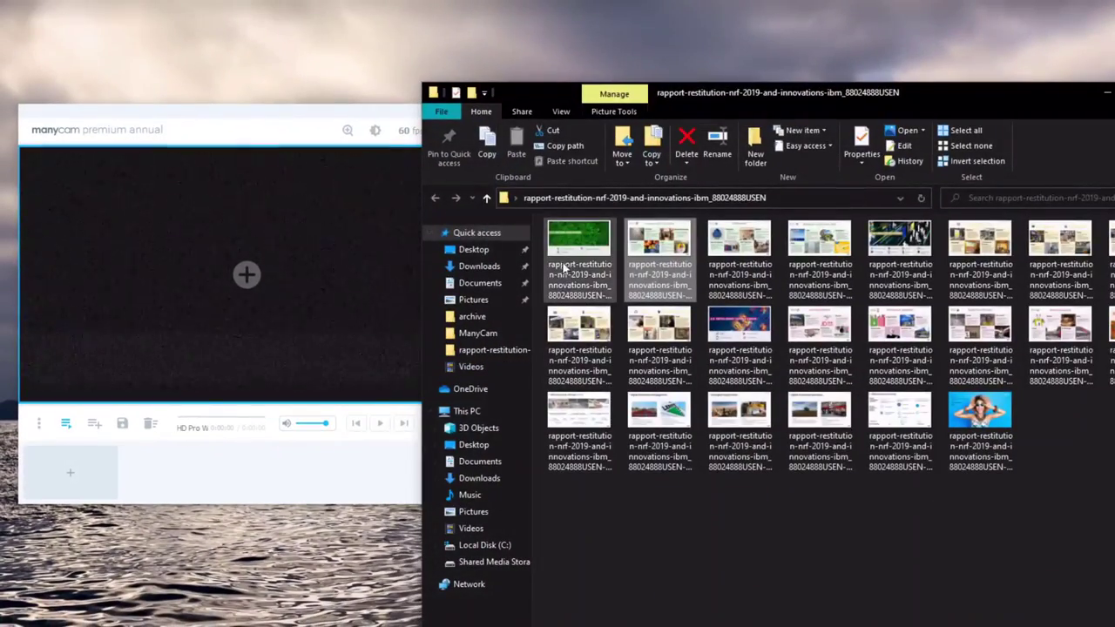
left_click(568, 261)
left_click(992, 427, "shift")
left_click_drag(991, 427, 78, 475)
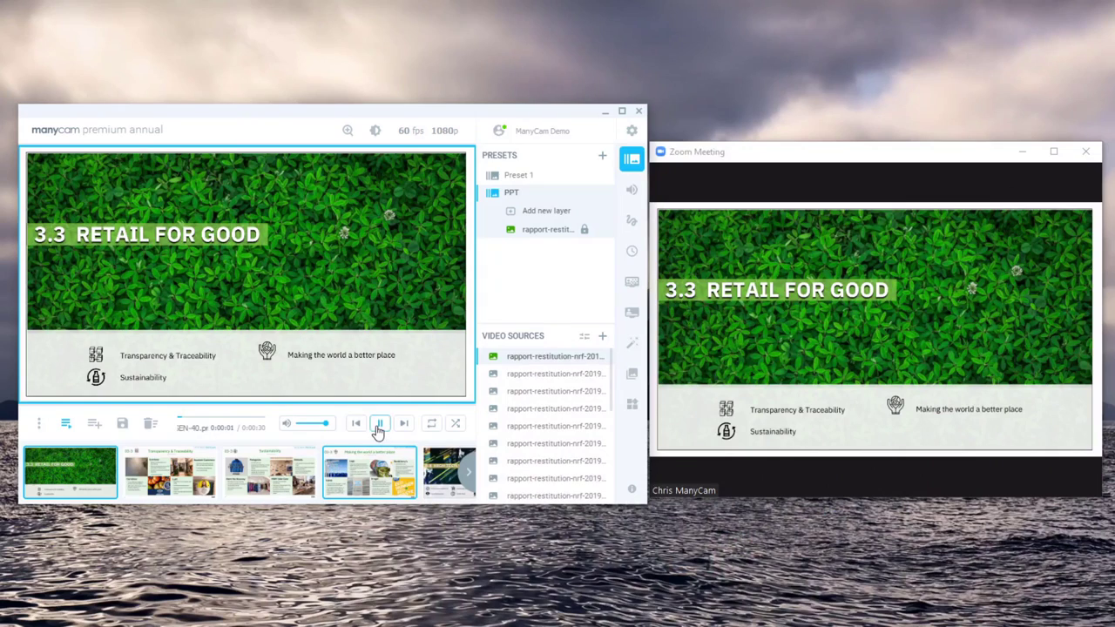
left_click(65, 423)
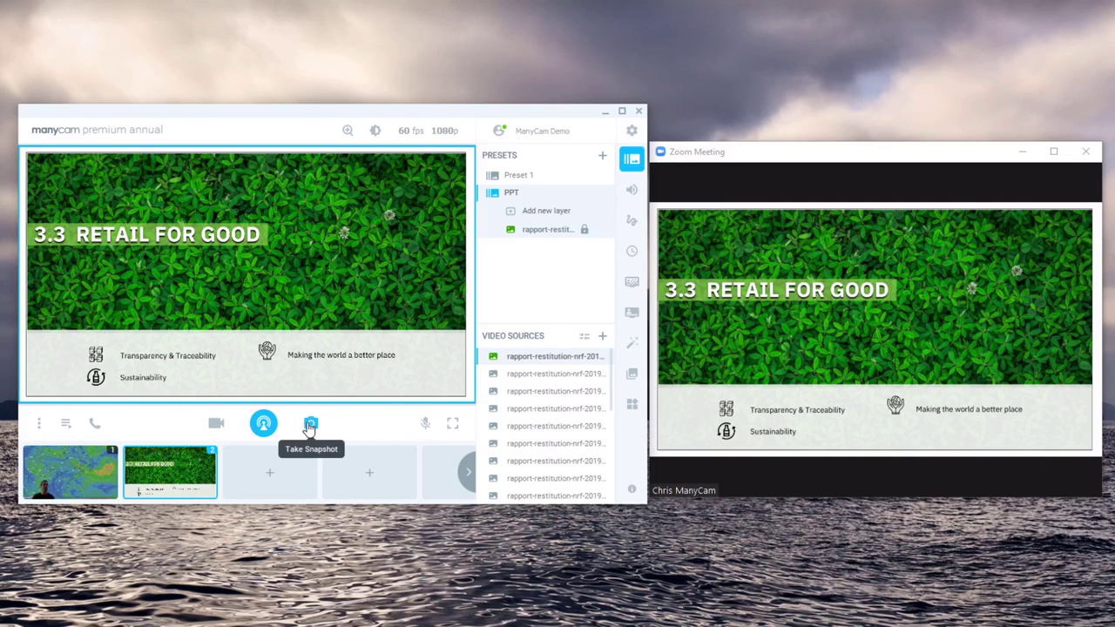
Add a new layer over the slide showing the HD Pro Webcam C920 feed.
right_click(184, 273)
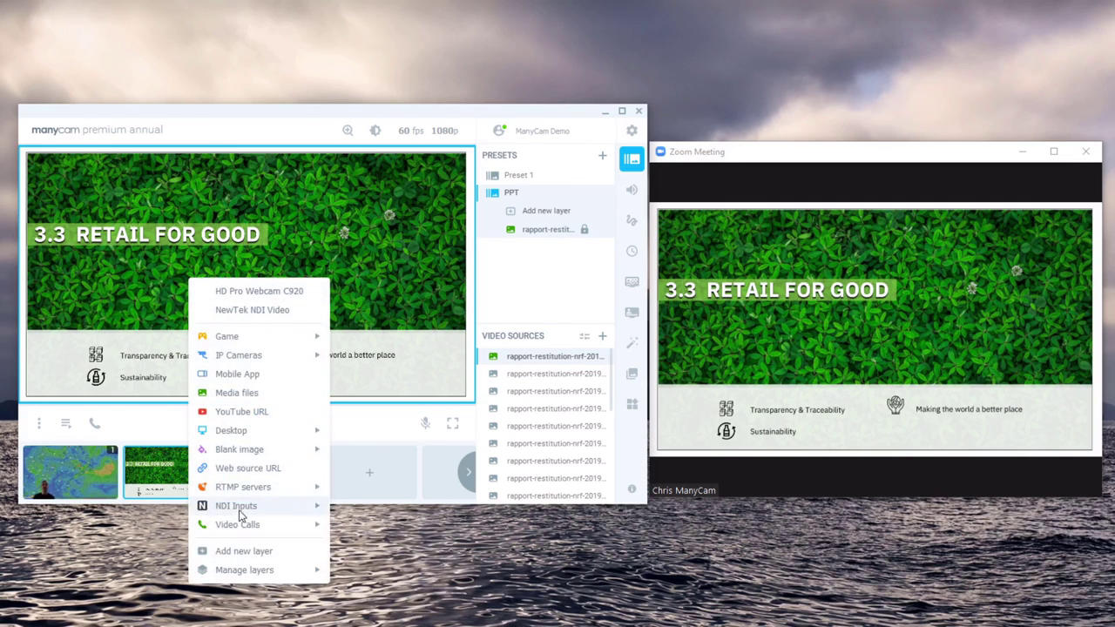
left_click(244, 551)
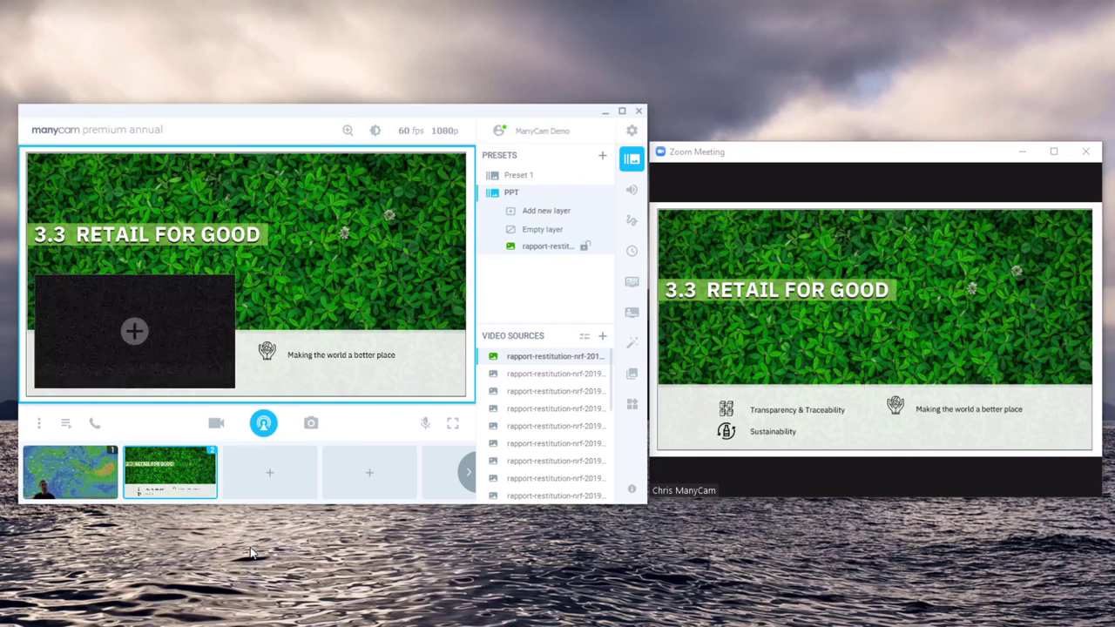
left_click(151, 328)
left_click(192, 343)
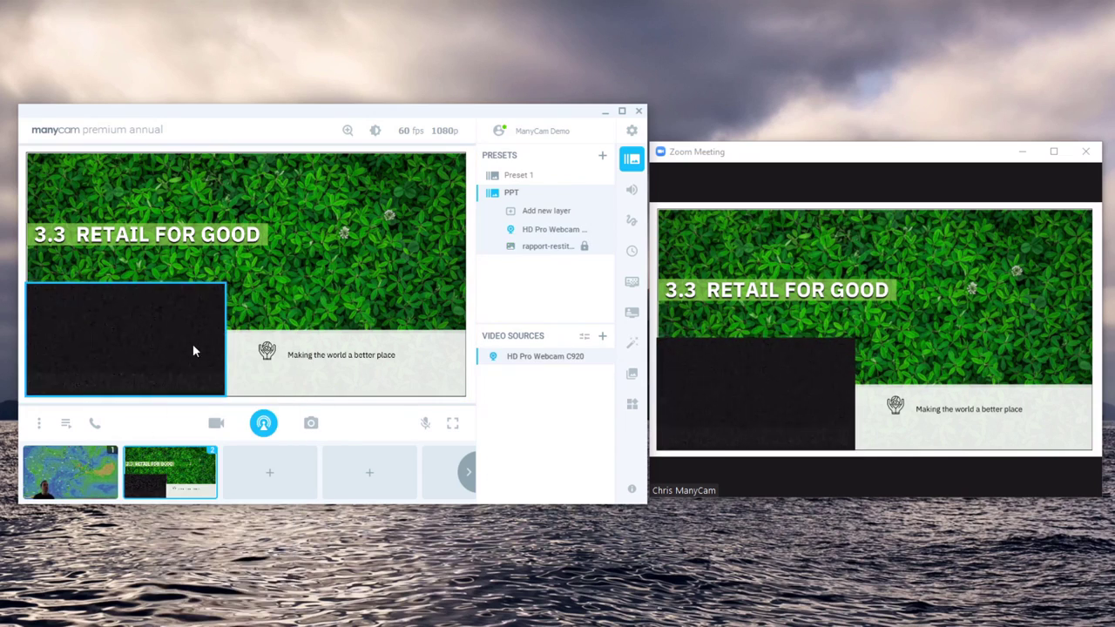
Enable the webcam's virtual background and set it to Replace, removing the room background.
left_click(632, 282)
left_click(599, 159)
left_click(520, 198)
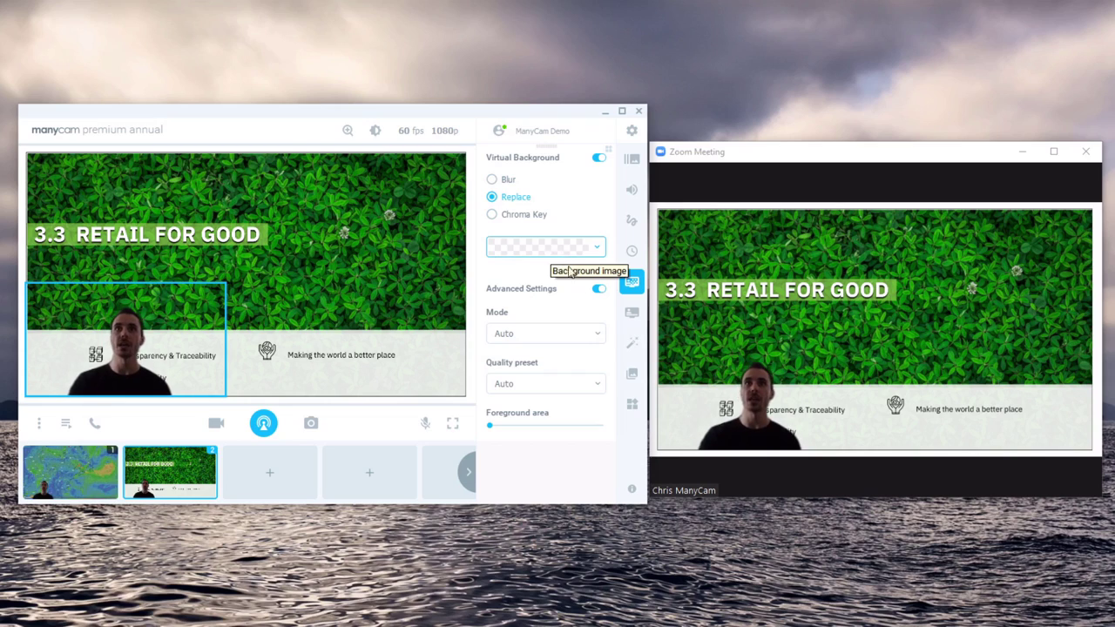
mouse_move(834, 302)
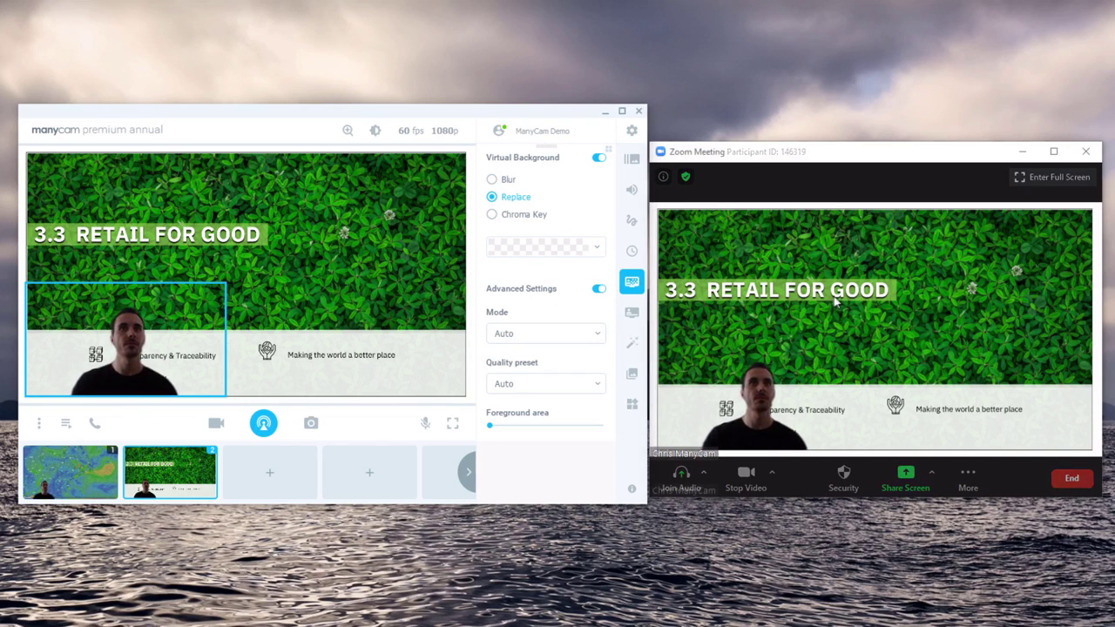
Select the slide layer and advance the slides to '3.4 High Tech Store'.
left_click(430, 330)
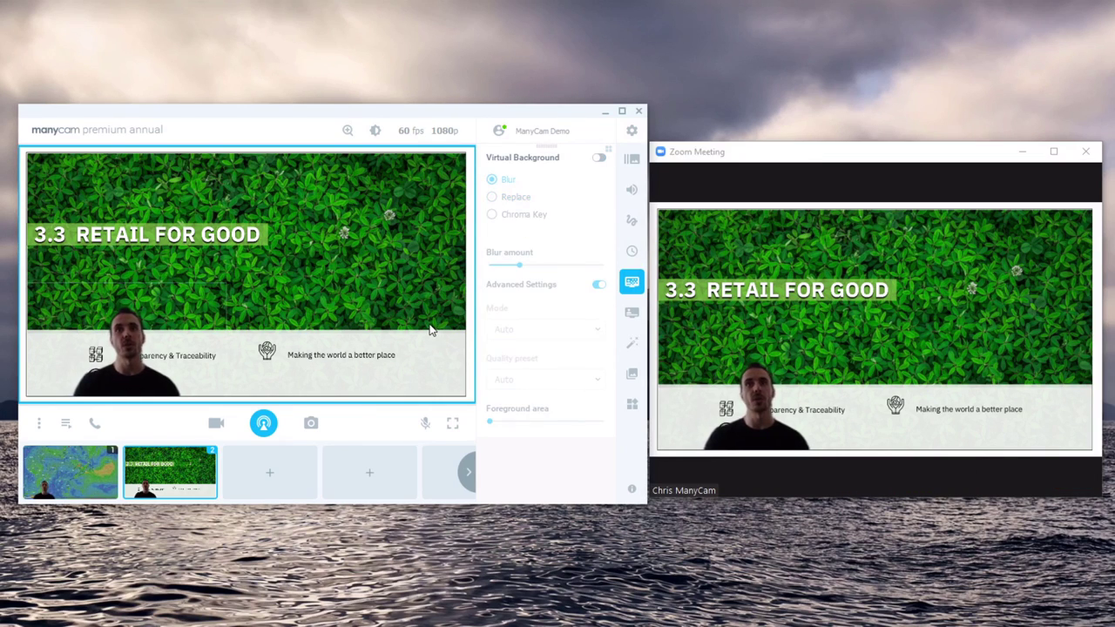
key("Right")
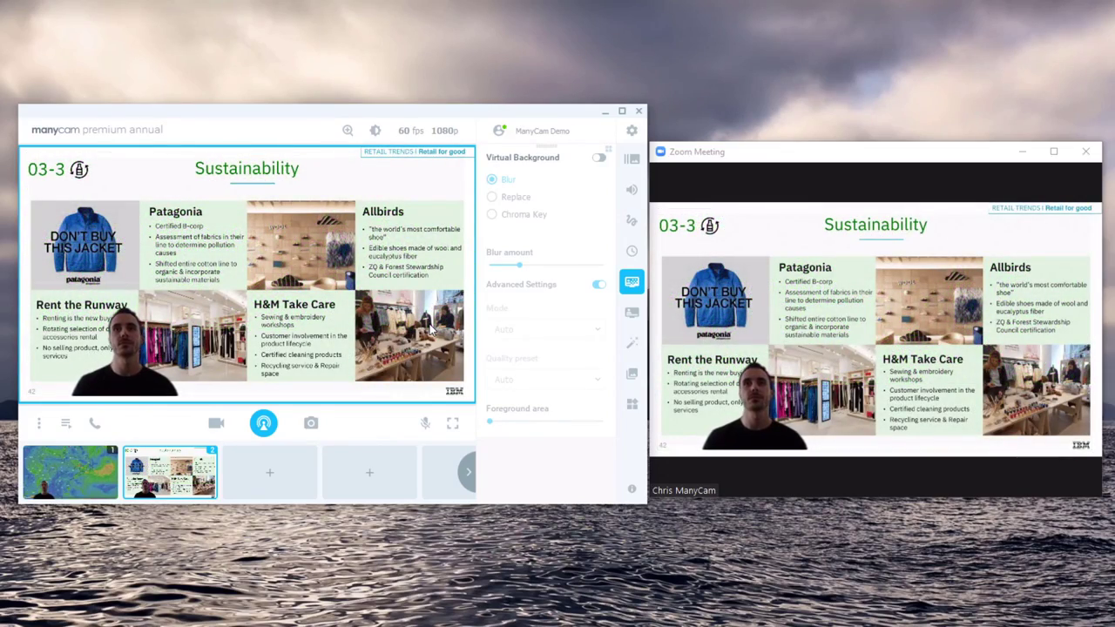
key("Right")
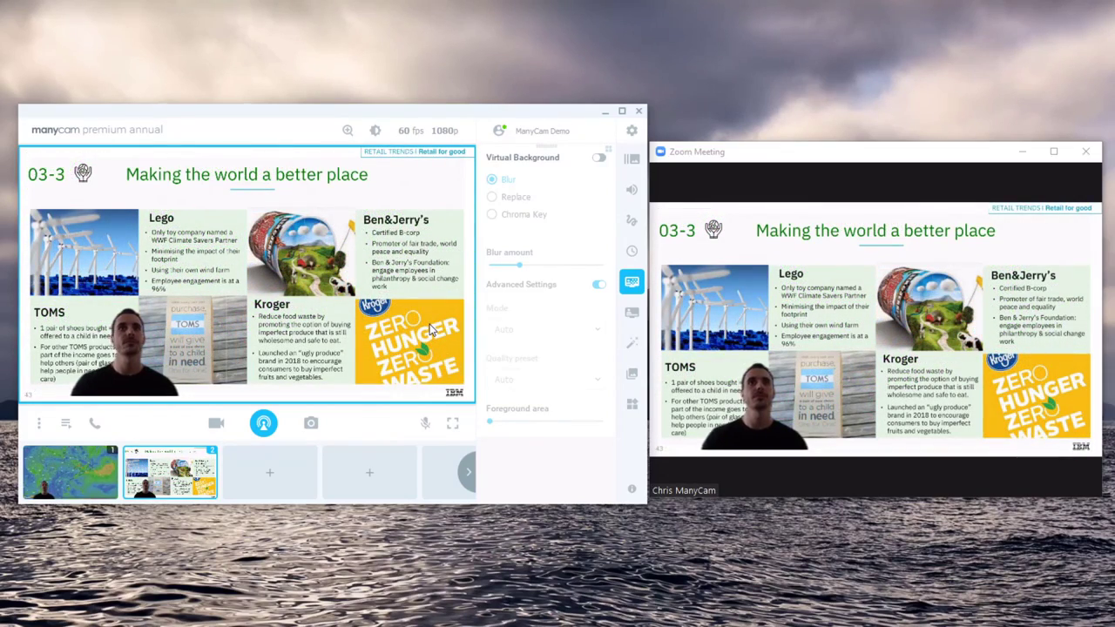
key("Right")
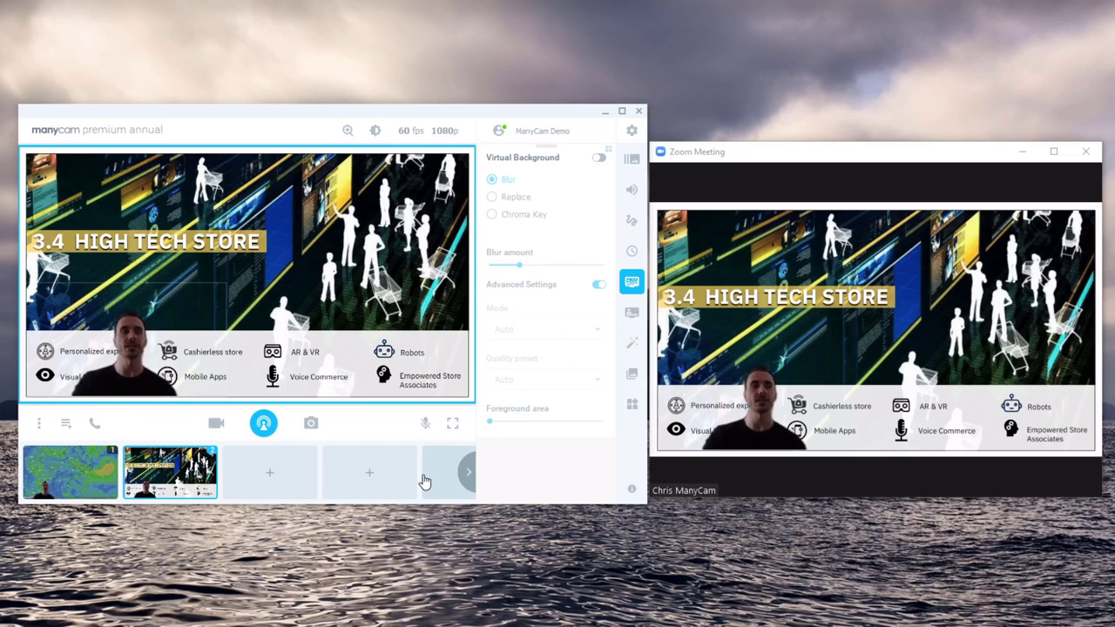
Add a layer with the NDI WORKSTATION (Skype - Local) feed, placed right and enlarged.
right_click(344, 271)
left_click(397, 542)
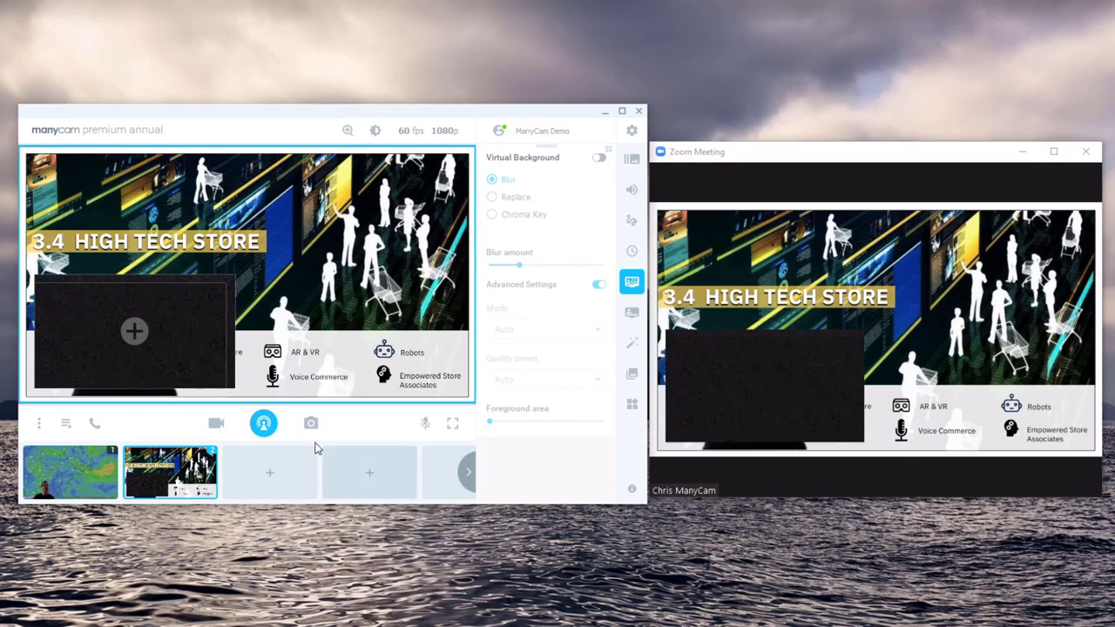
left_click_drag(186, 288, 412, 296)
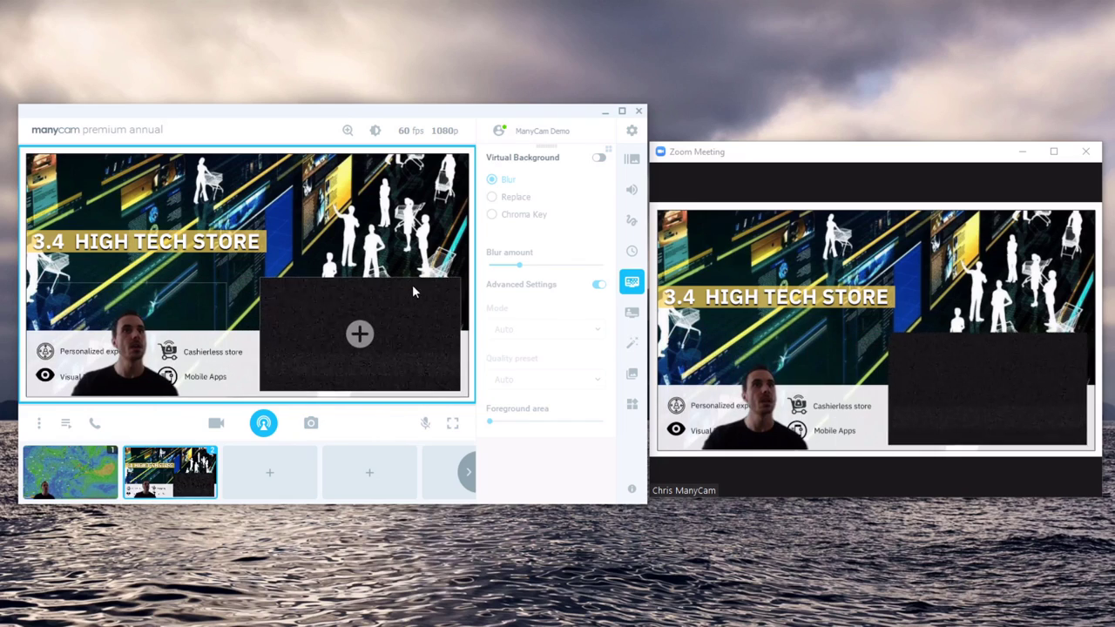
left_click(362, 327)
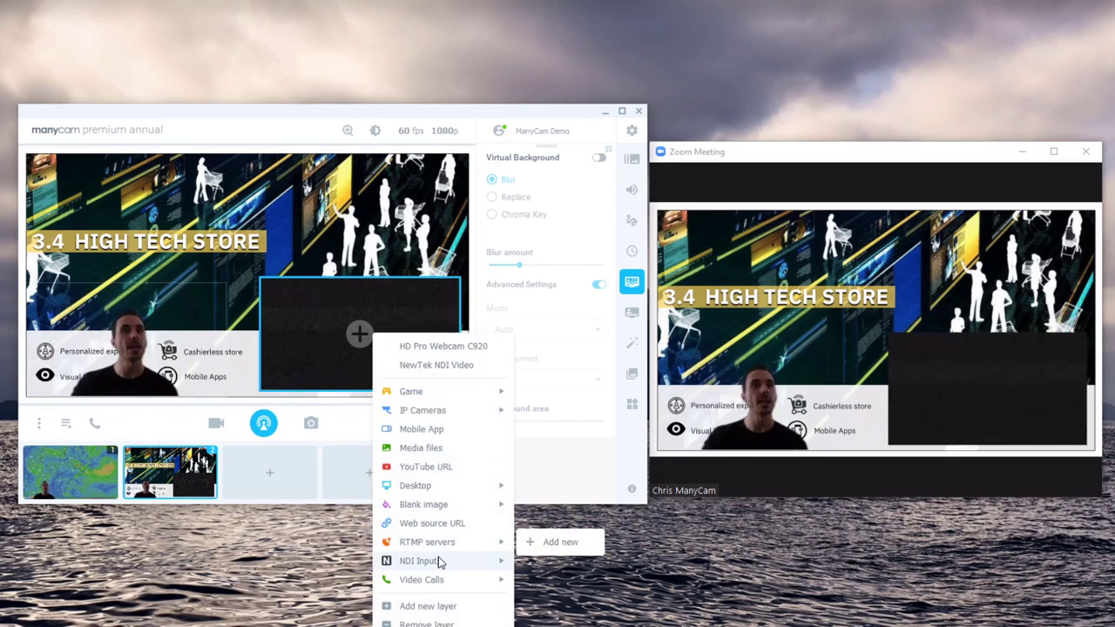
mouse_move(438, 563)
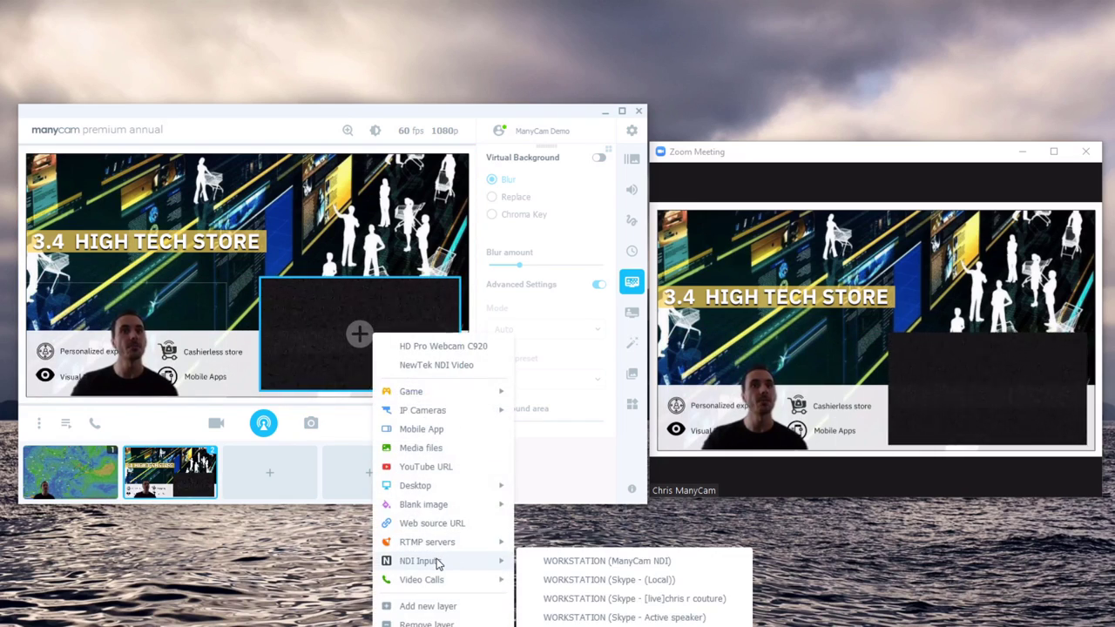
left_click(712, 601)
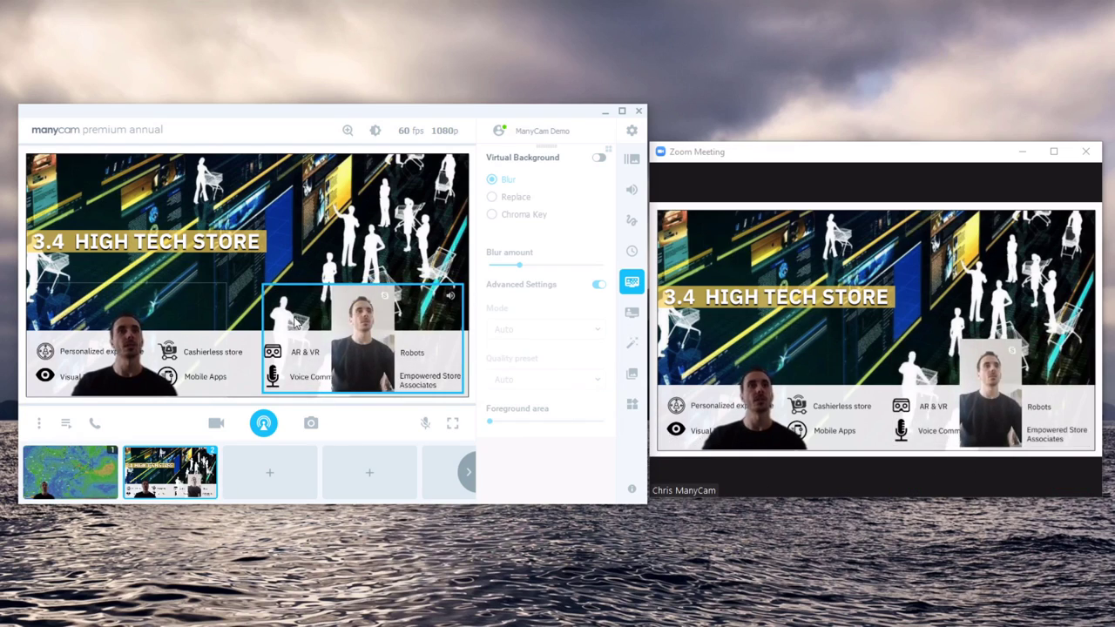
left_click_drag(294, 323, 401, 347)
left_click_drag(373, 287, 327, 173)
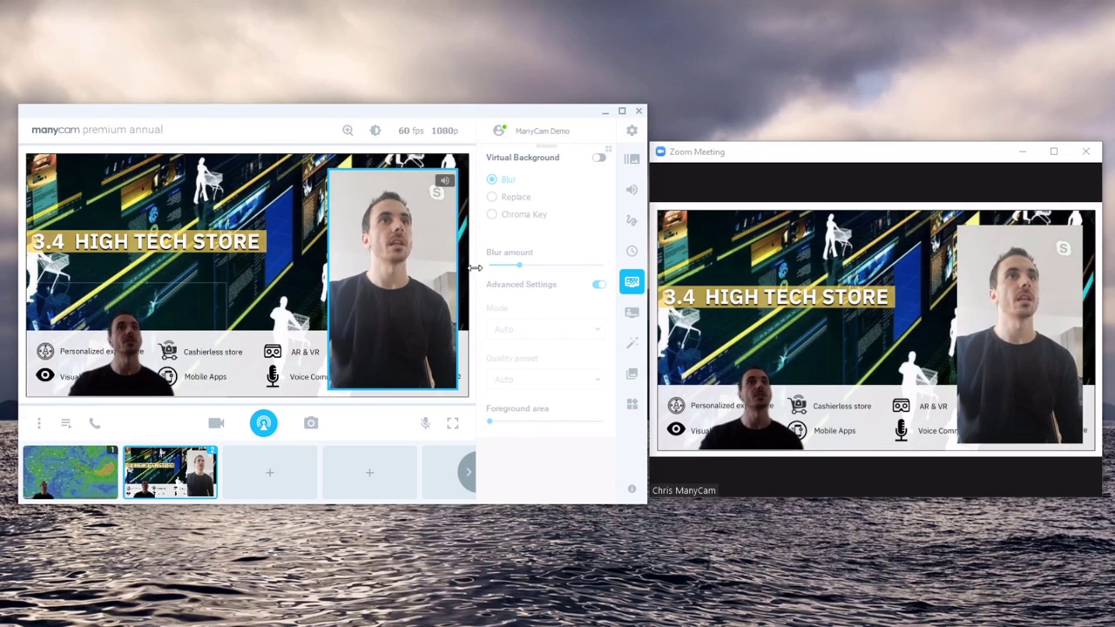
Remove the camera overlay layer, returning the live output to the weather-map Preset 1.
right_click(381, 244)
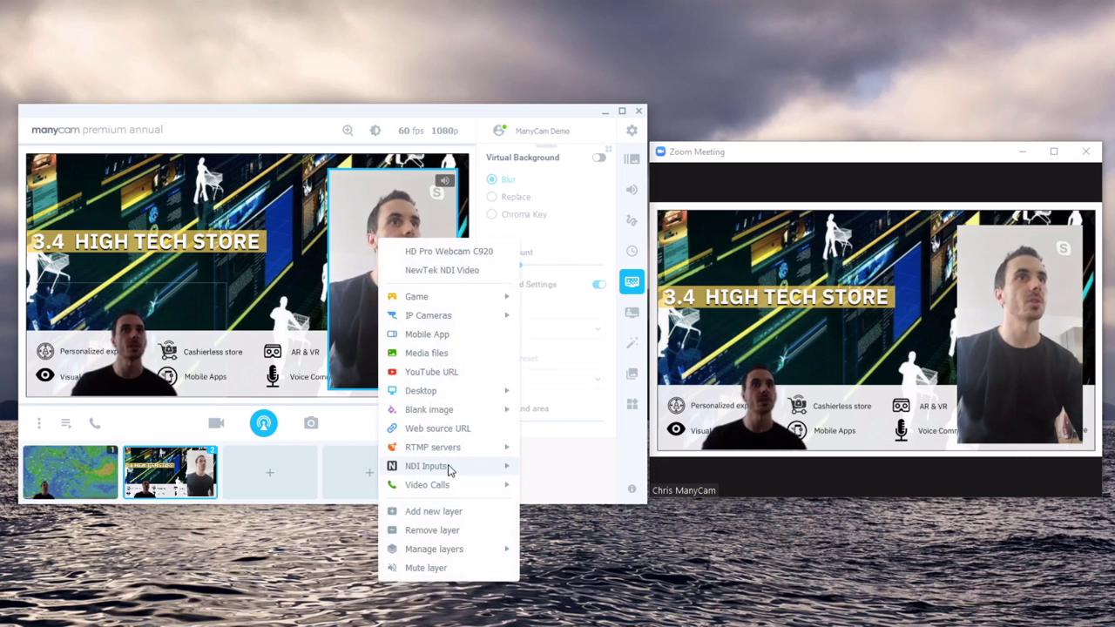
left_click(445, 534)
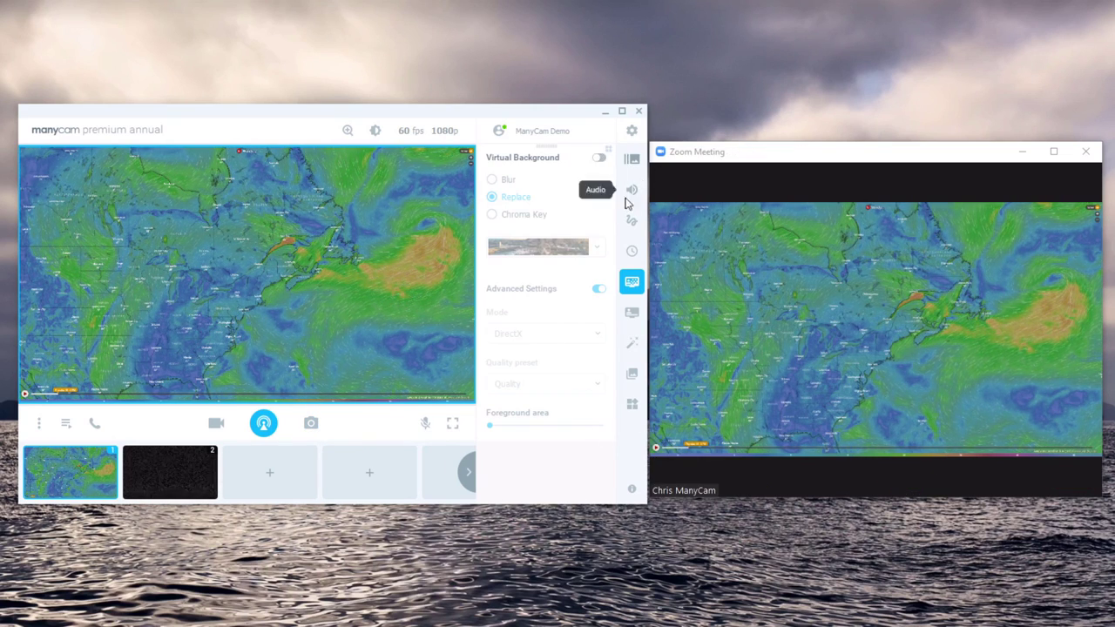
mouse_move(656, 173)
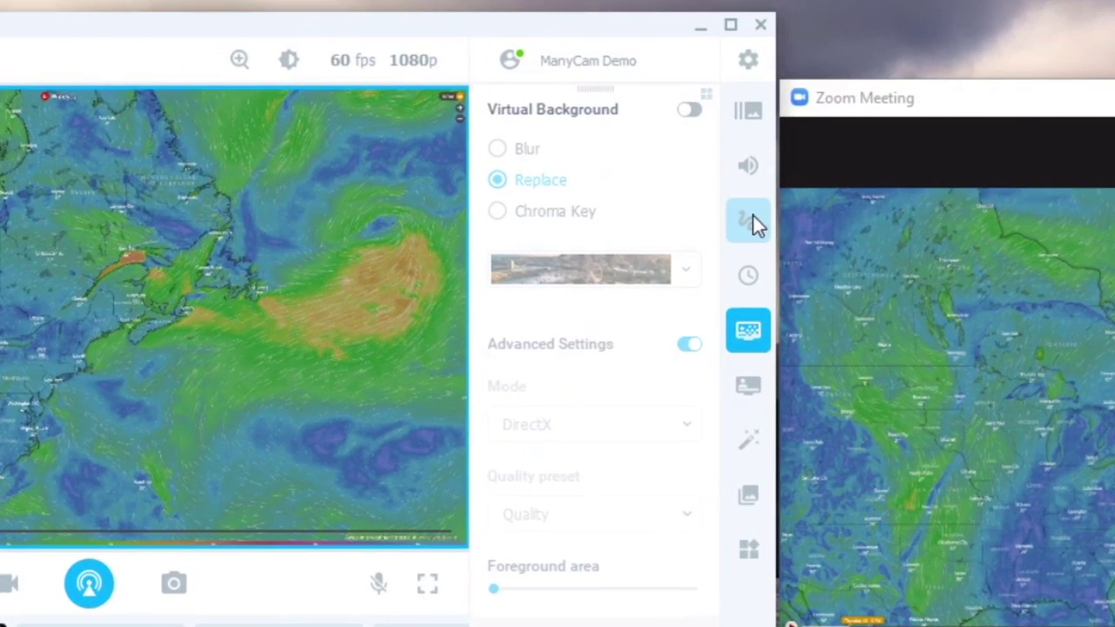
Open Draw & Text, test a rectangular blur over the map's left side, then turn Blur off.
left_click(633, 220)
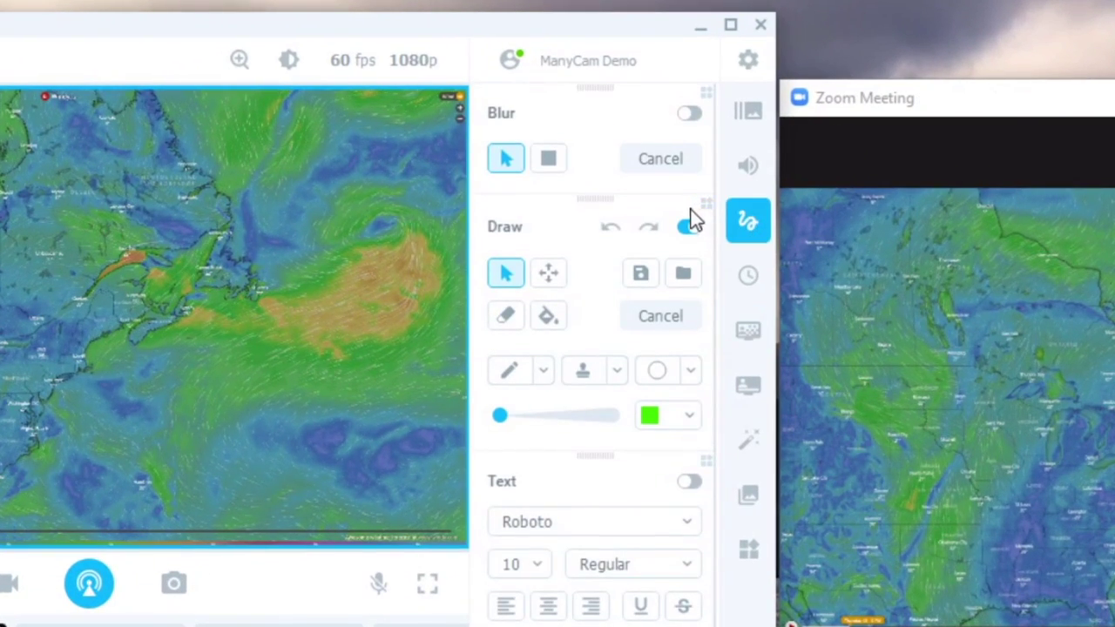
left_click(559, 161)
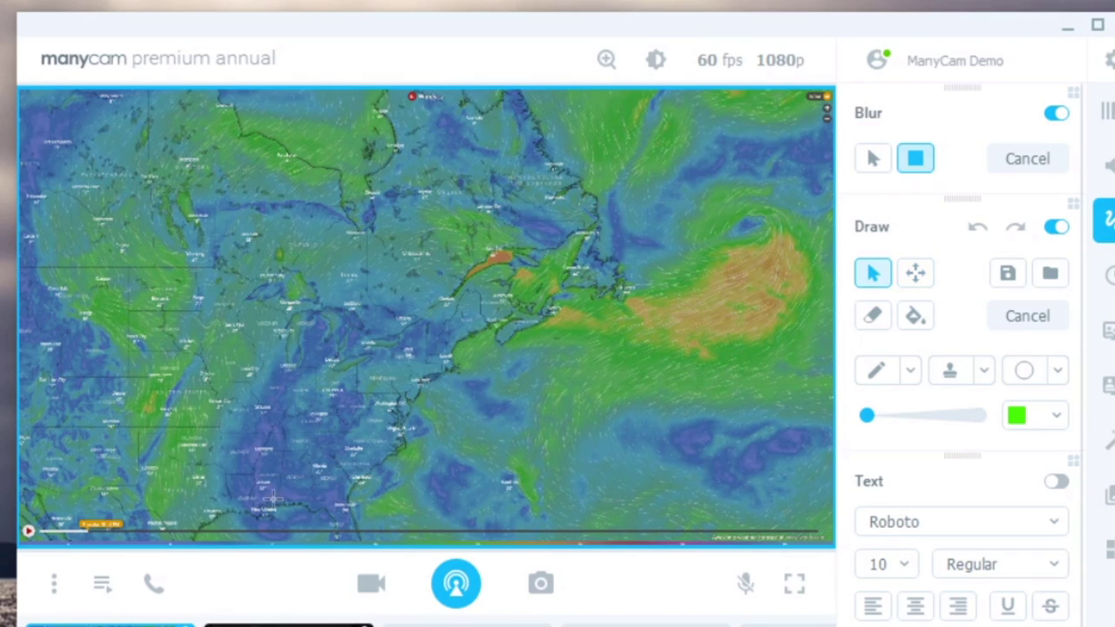
left_click_drag(31, 508, 136, 538)
left_click_drag(252, 538, 443, 86)
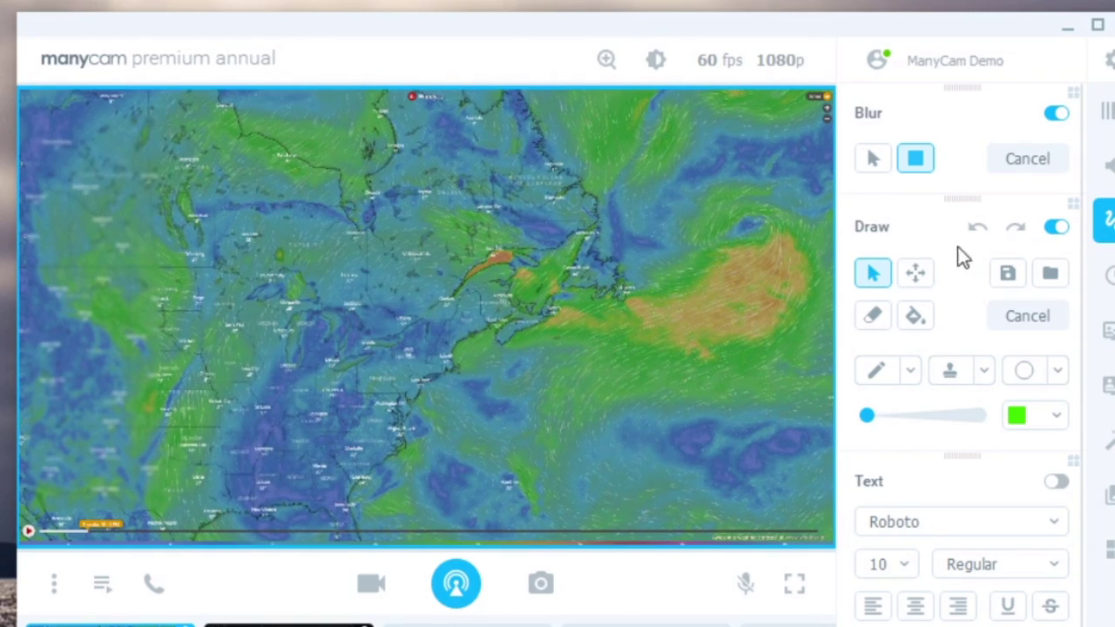
left_click(1057, 112)
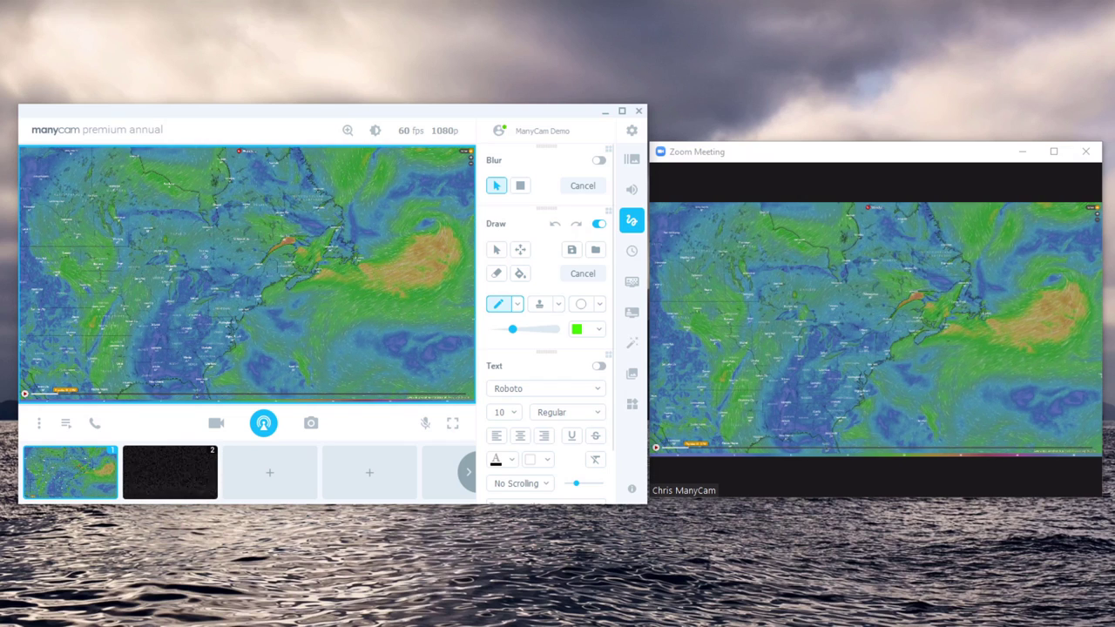
Draw a green curved arrow, ellipse, square and straight arrow on the weather map.
mouse_move(222, 233)
left_mouse_down()
mouse_move(333, 244)
mouse_move(346, 225)
mouse_move(328, 257)
mouse_move(352, 226)
left_mouse_up()
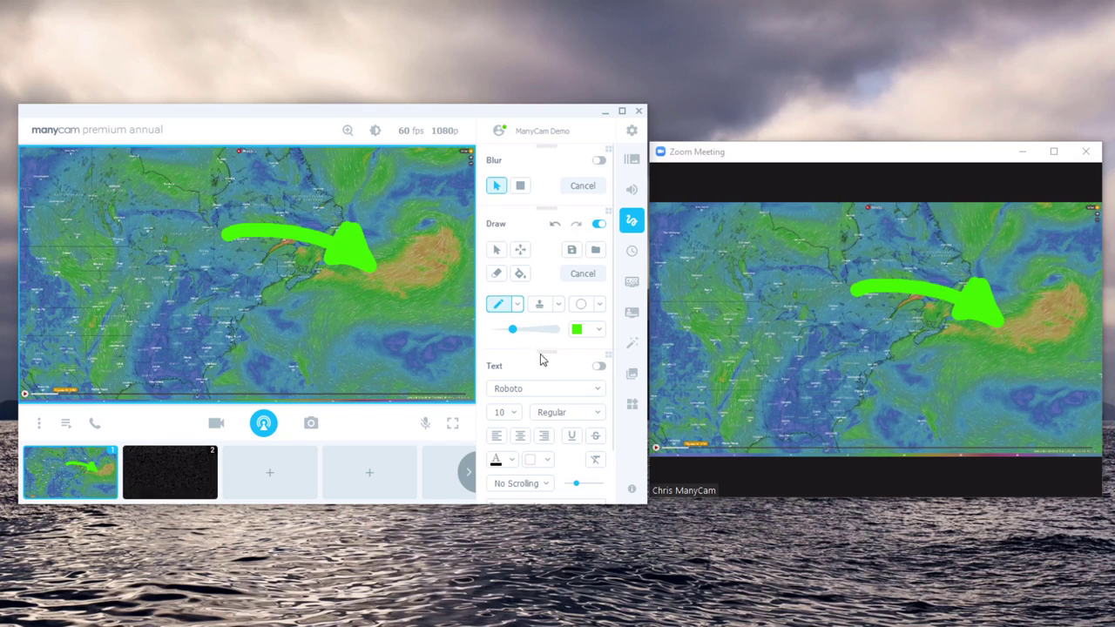
left_click_drag(64, 286, 142, 345)
left_click_drag(219, 298, 296, 369)
left_click(599, 303)
left_click(633, 334)
left_click_drag(269, 169, 402, 205)
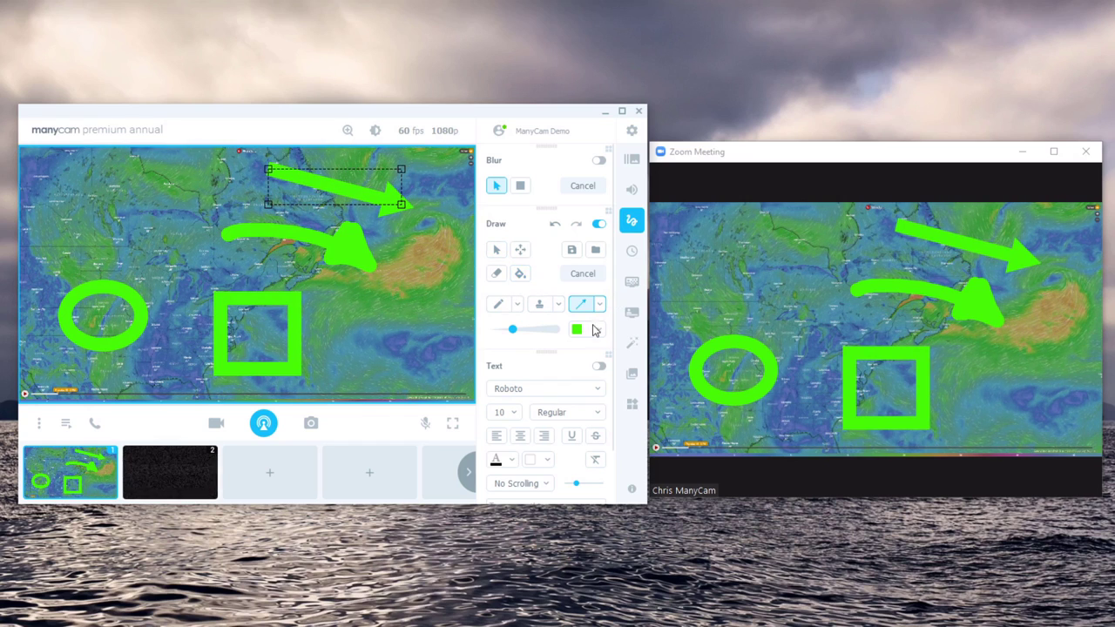
Turn Draw off to clear the annotations and switch the Text caption overlay on.
left_click(599, 225)
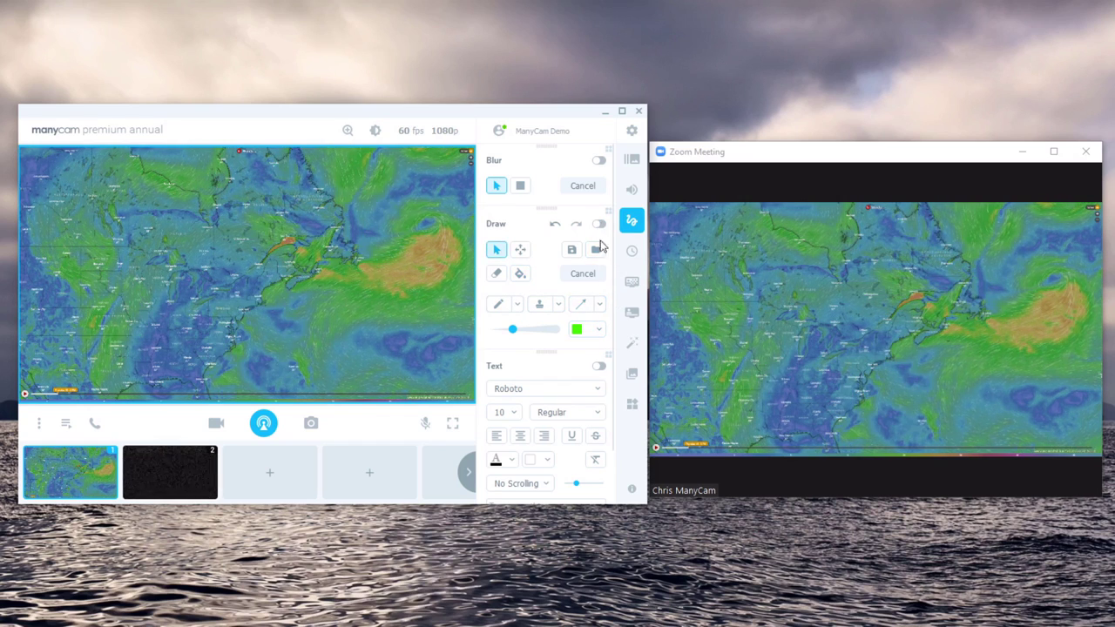
left_click(598, 366)
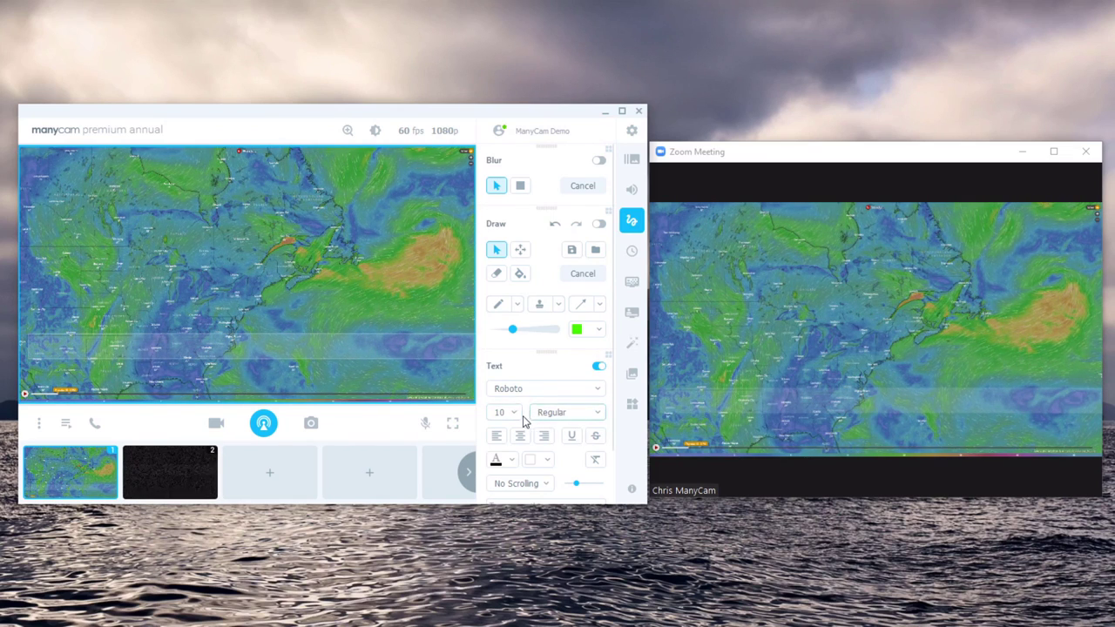
scroll(538, 418, "down", 1)
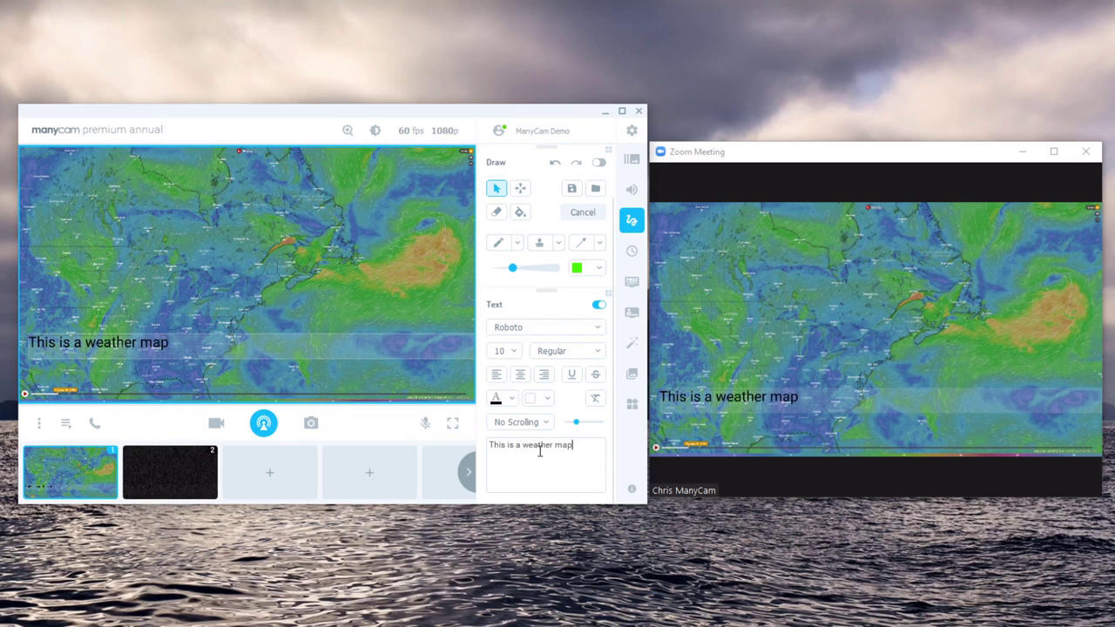
Style the caption Arial Black, size 12, green, and move it to the map's bottom edge.
left_click(549, 327)
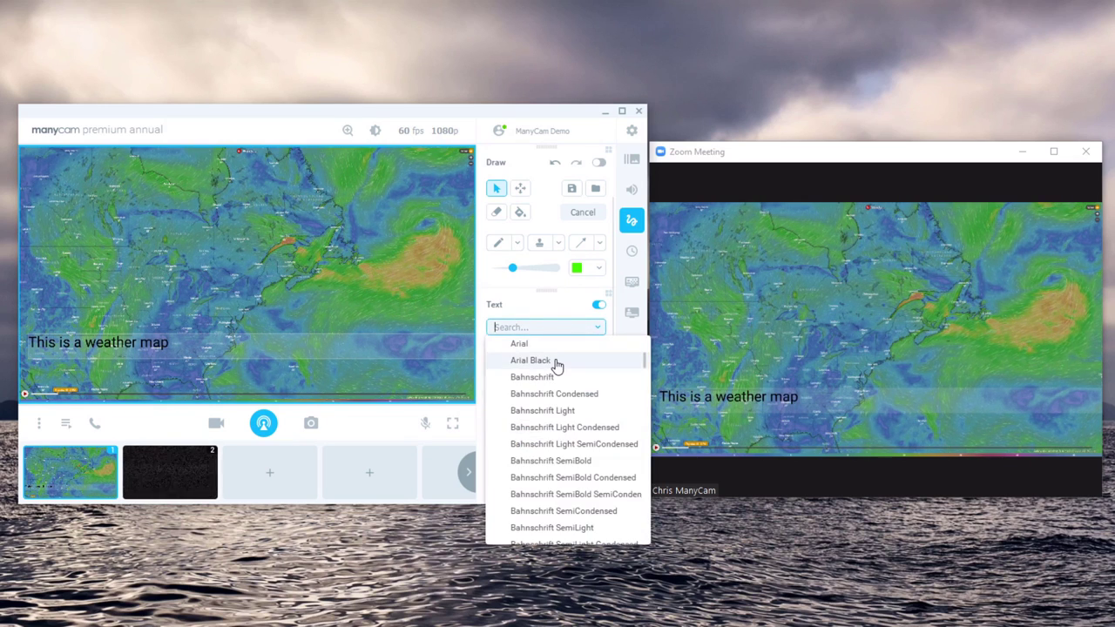
left_click(555, 363)
left_click(562, 353)
left_click(505, 351)
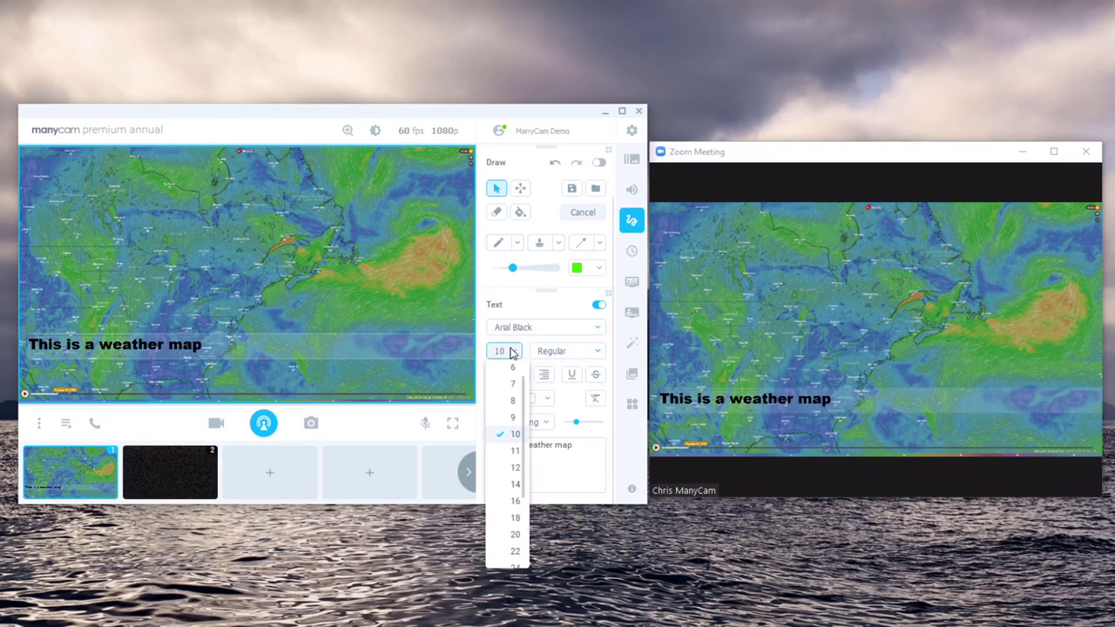
left_click(507, 468)
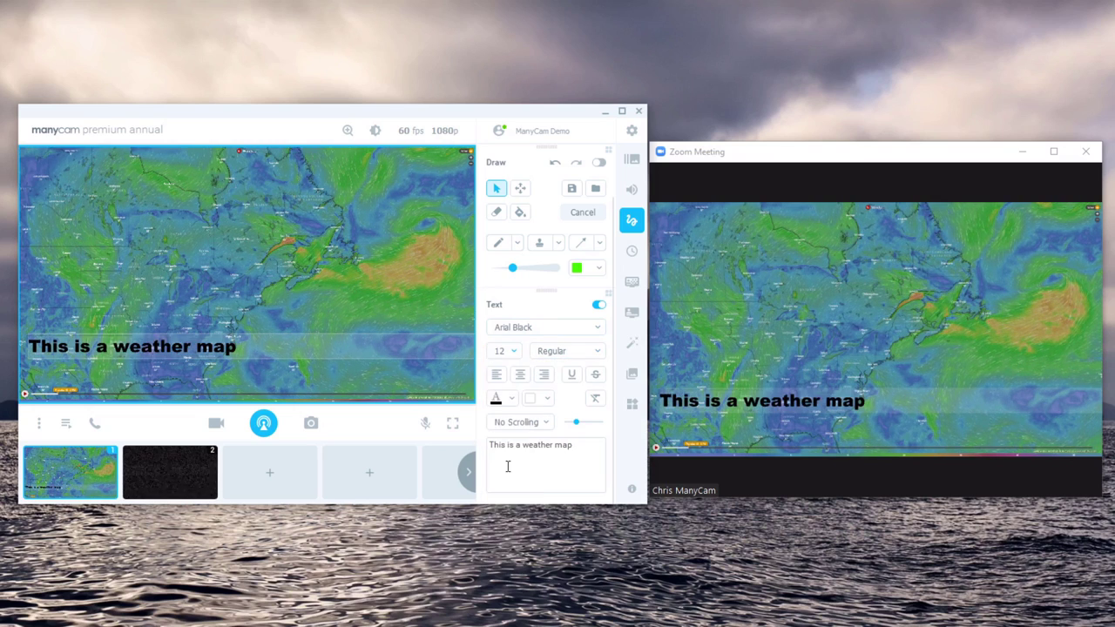
left_click(513, 399)
left_click_drag(522, 446, 550, 447)
left_click_drag(423, 350, 425, 383)
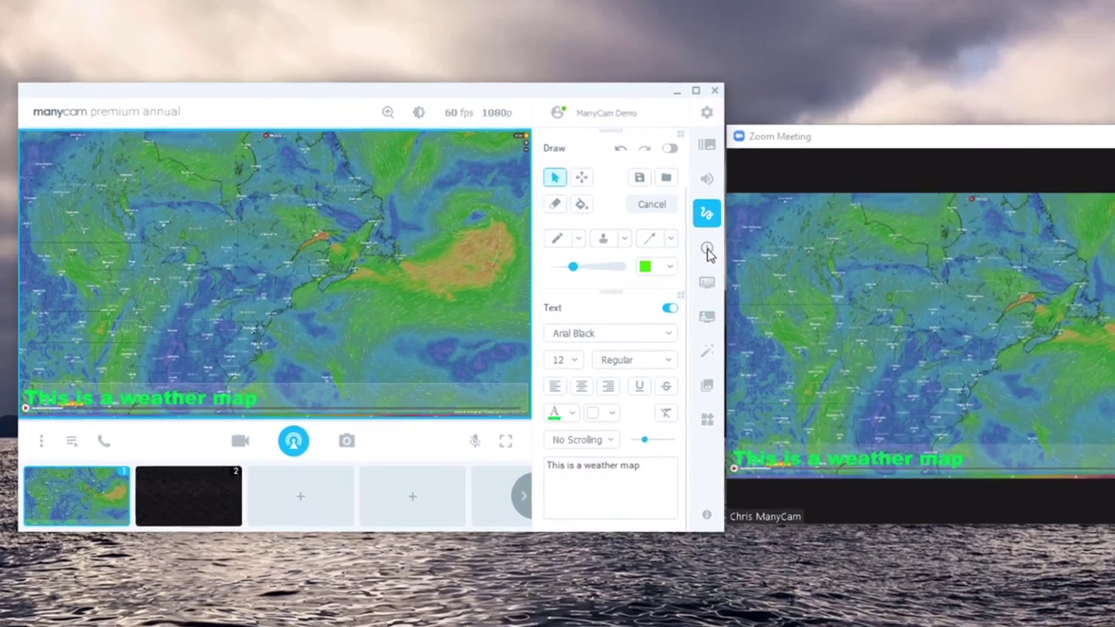
Show a clock with DD/MM/YY date in the map's top-left corner.
left_click(629, 248)
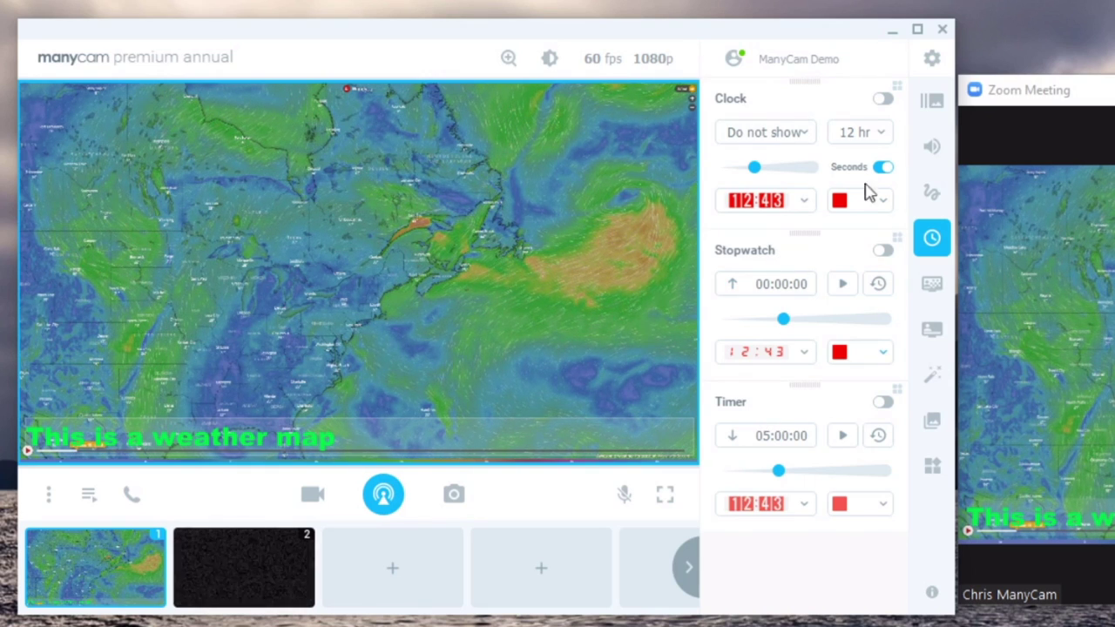
left_click(883, 100)
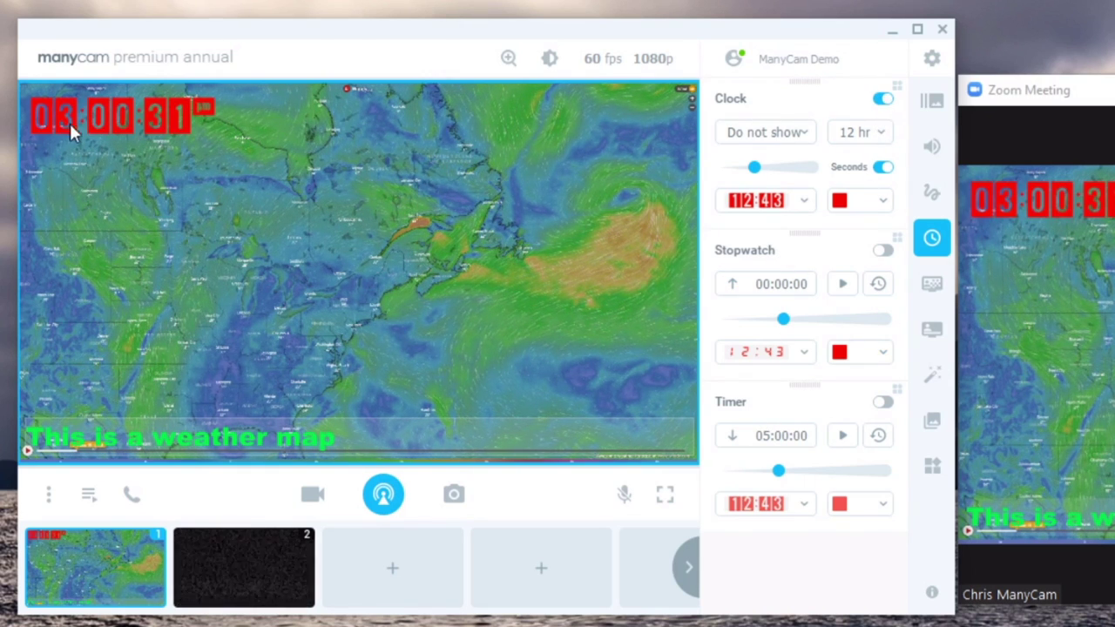
left_click(795, 135)
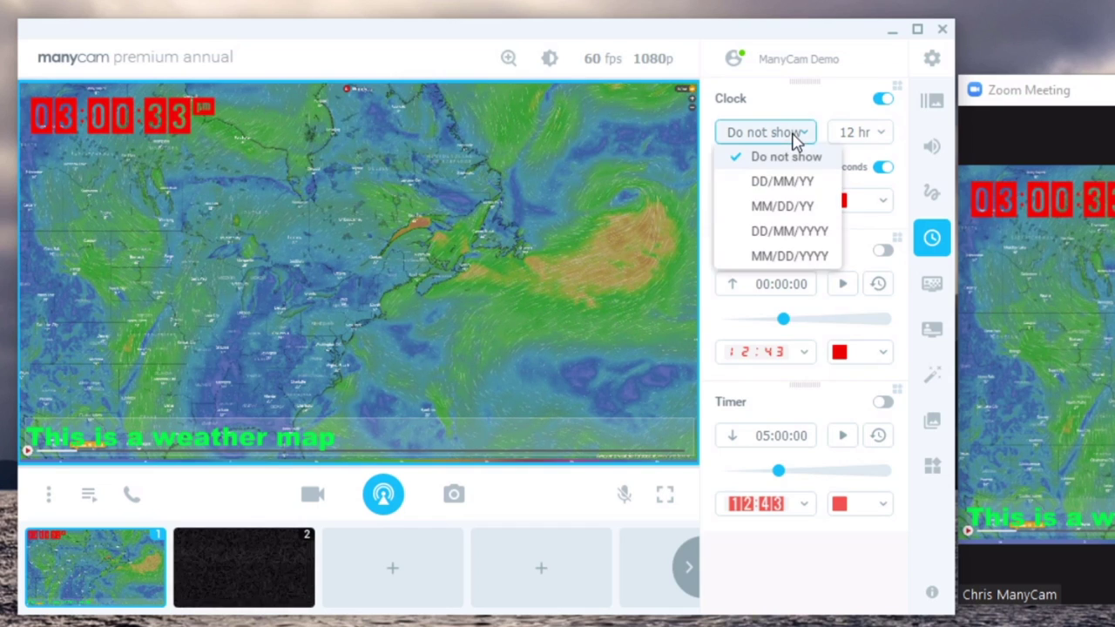
left_click(808, 185)
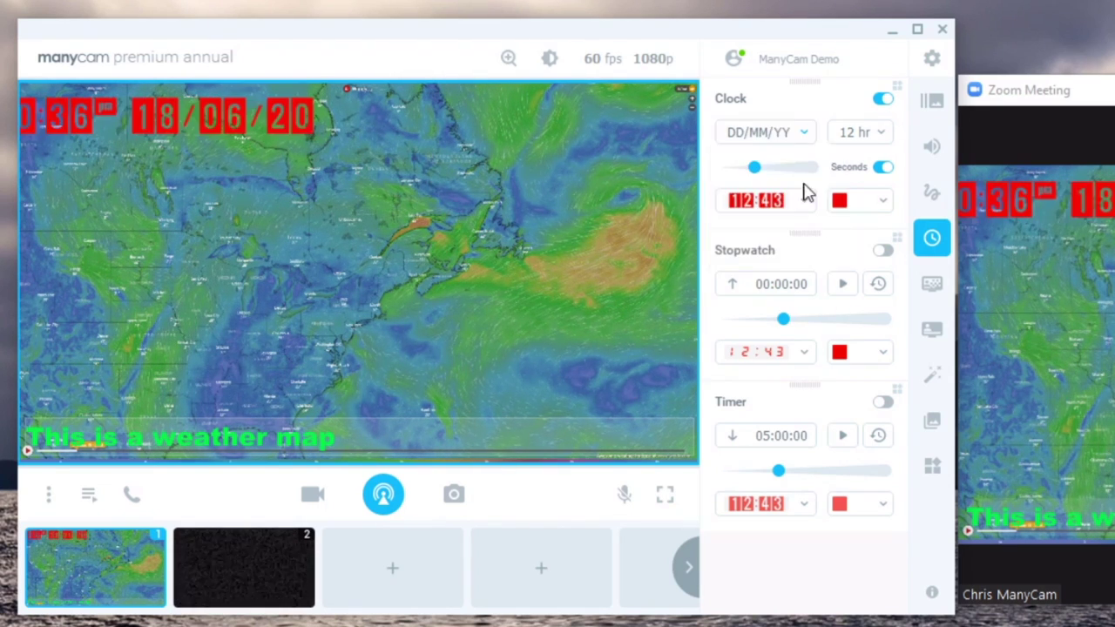
left_click_drag(278, 122, 256, 113)
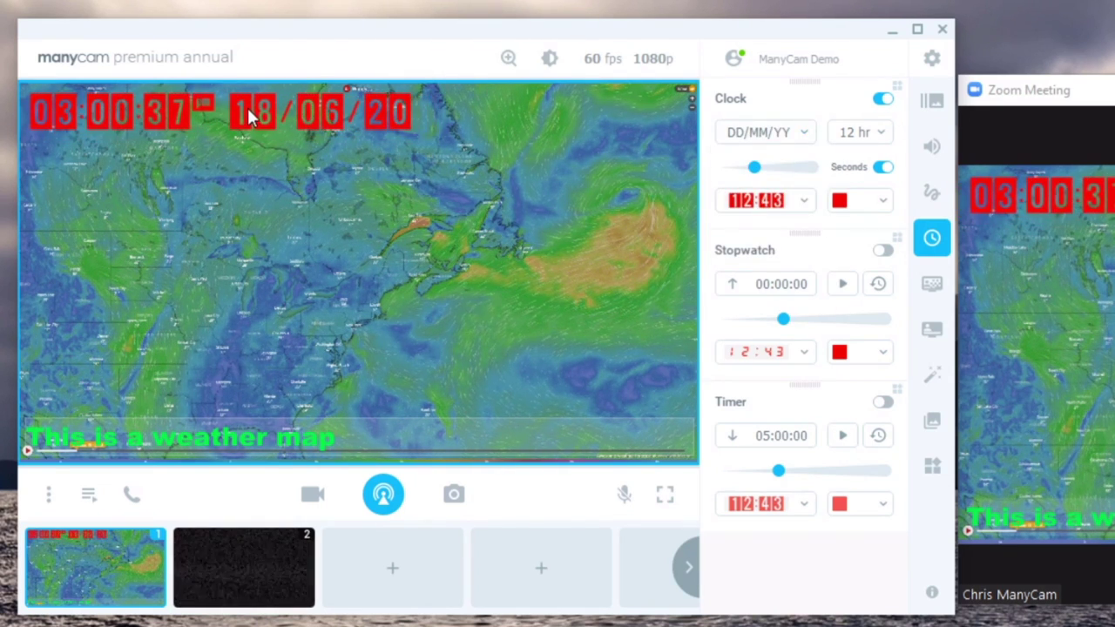
Start the stopwatch and countdown timer overlays, then switch both off.
left_click(883, 251)
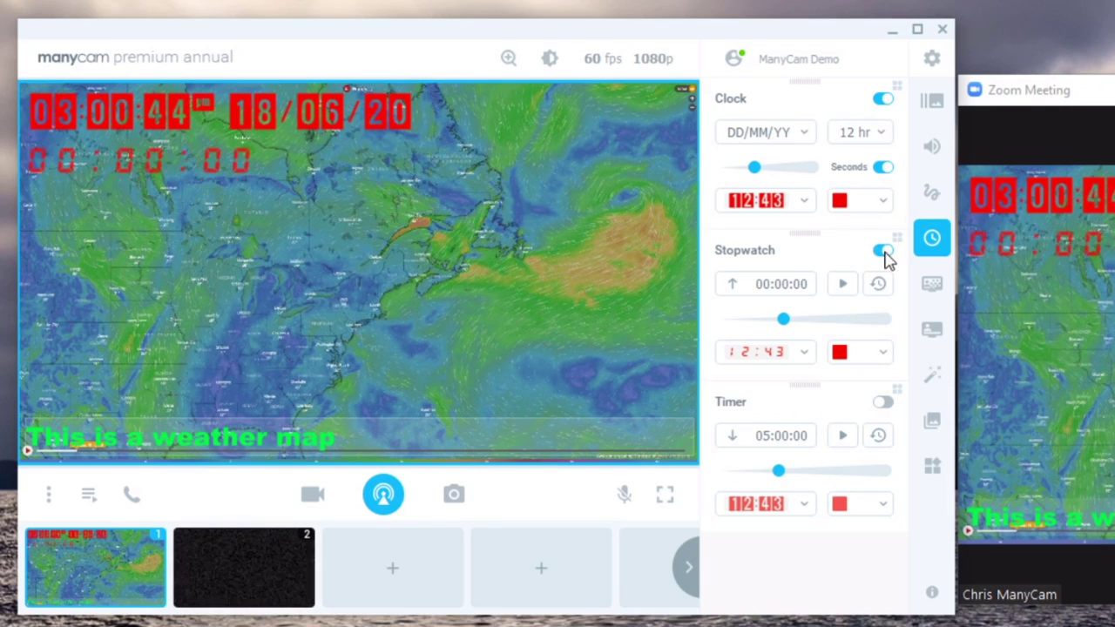
left_click(843, 285)
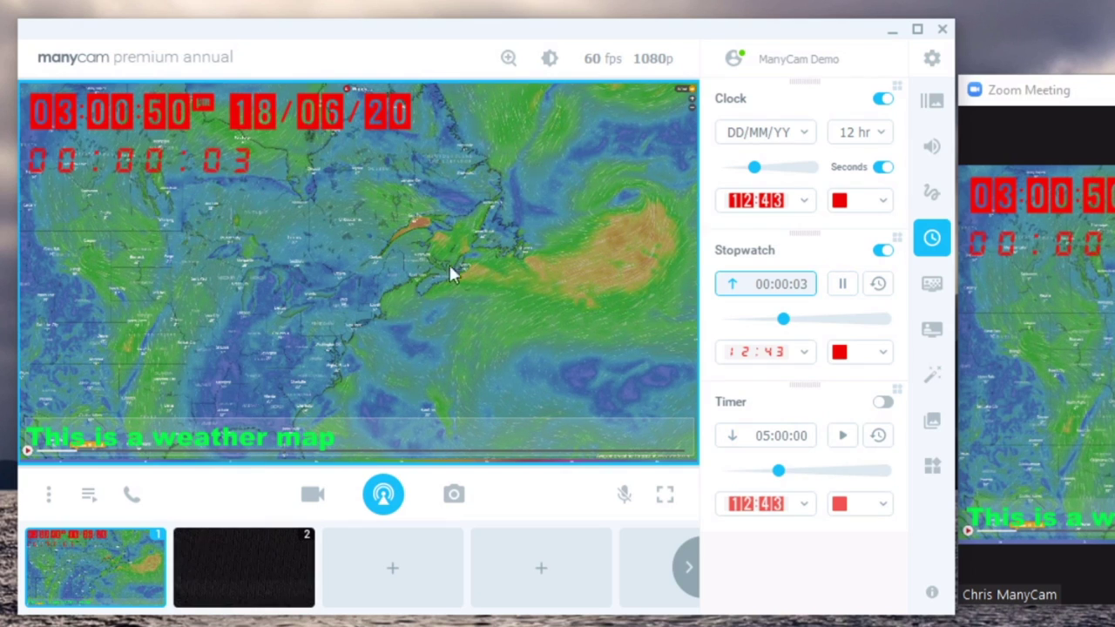
mouse_move(950, 413)
left_click(884, 403)
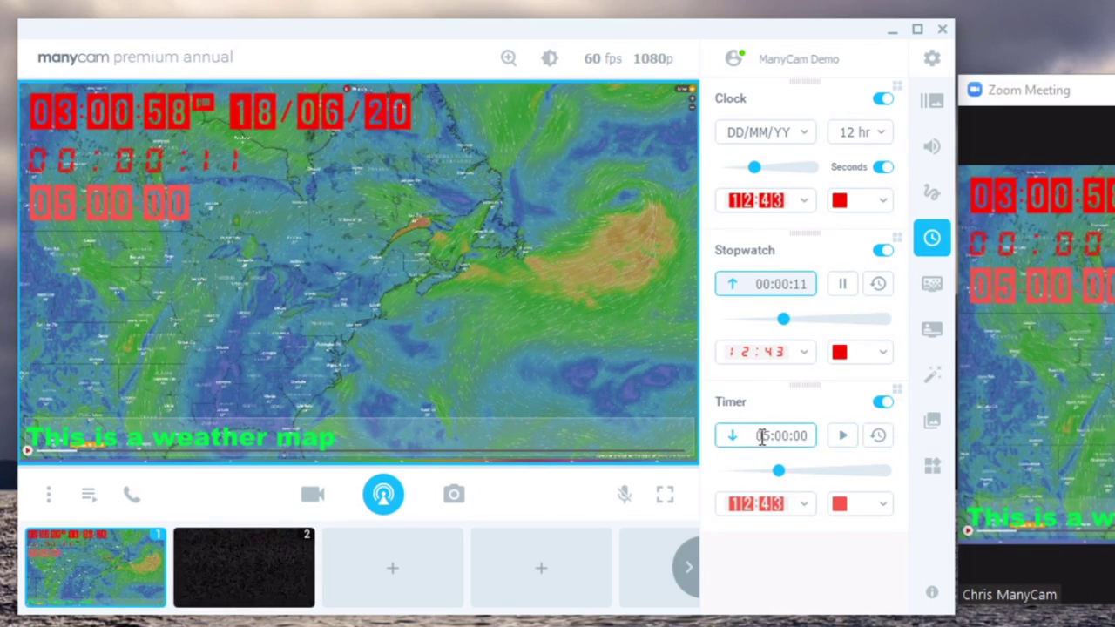
left_click(843, 440)
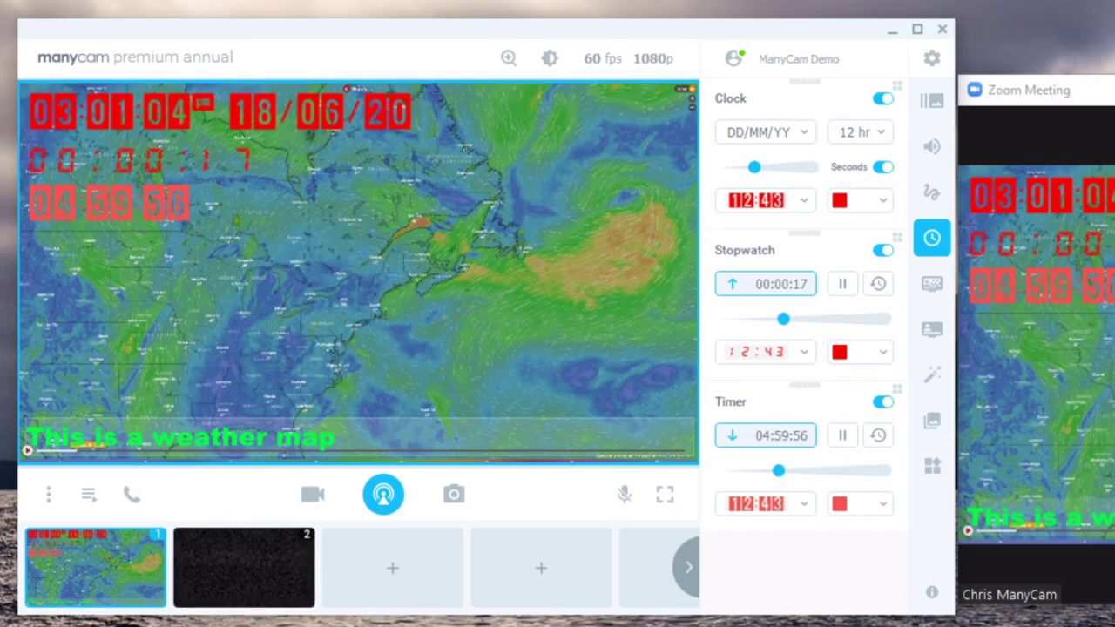
left_click(883, 403)
left_click(883, 250)
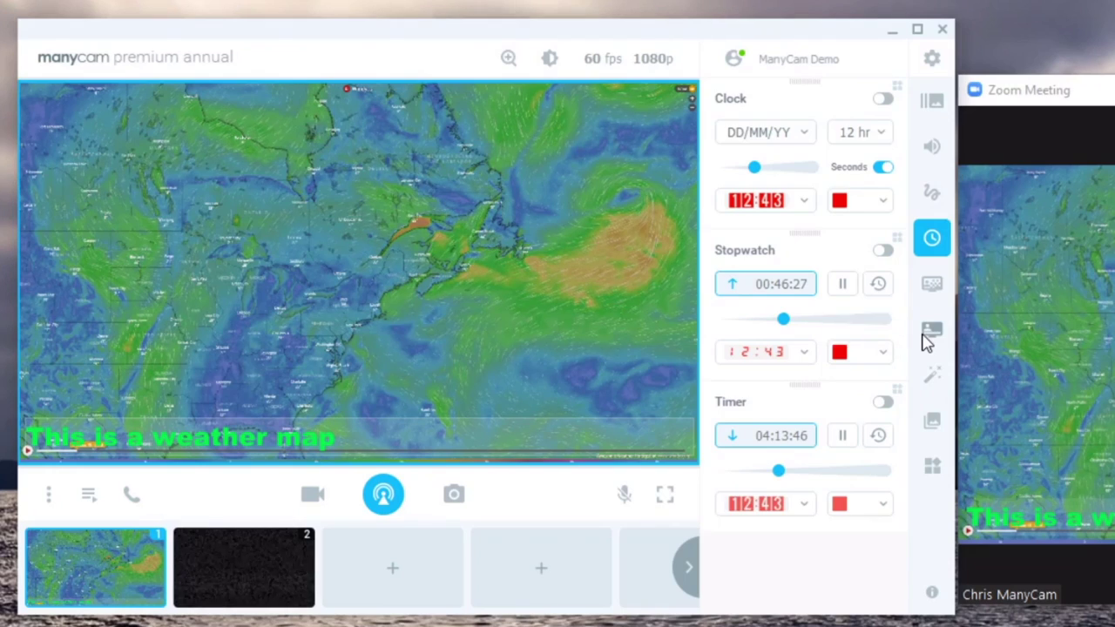
Open Lower Thirds, select Lower Third 1's title text, and preview it on and off.
left_click(932, 332)
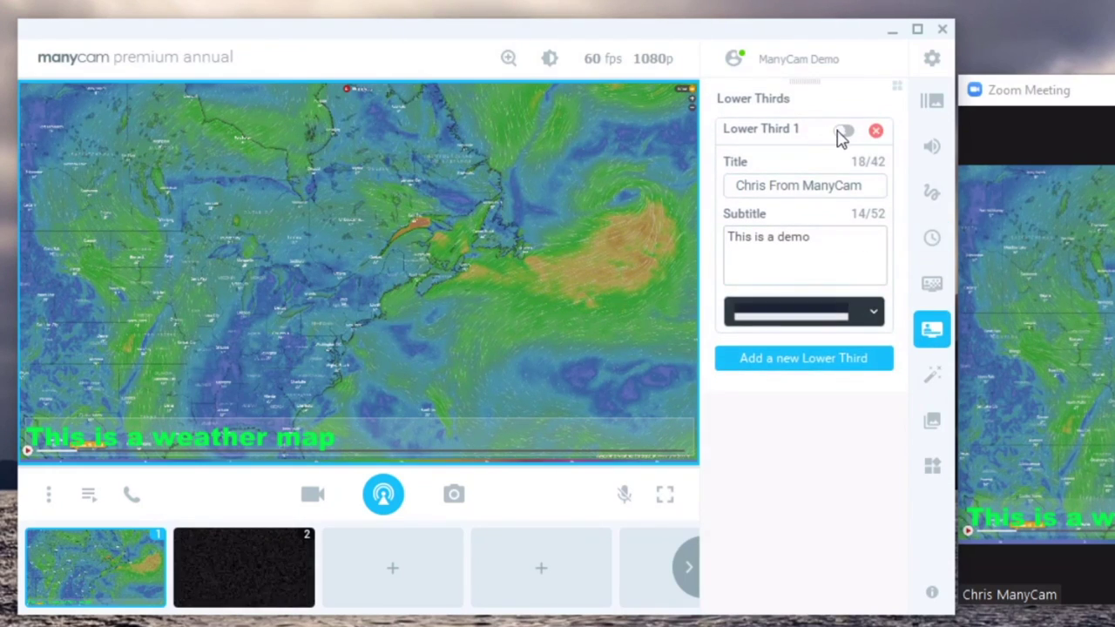
left_click(837, 315)
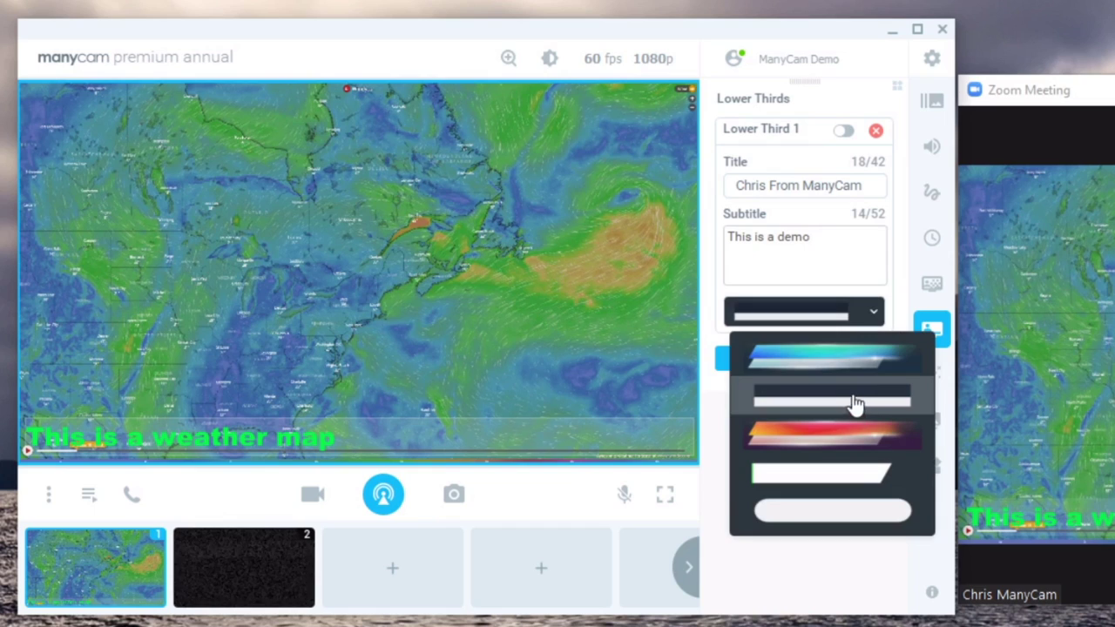
left_click(826, 266)
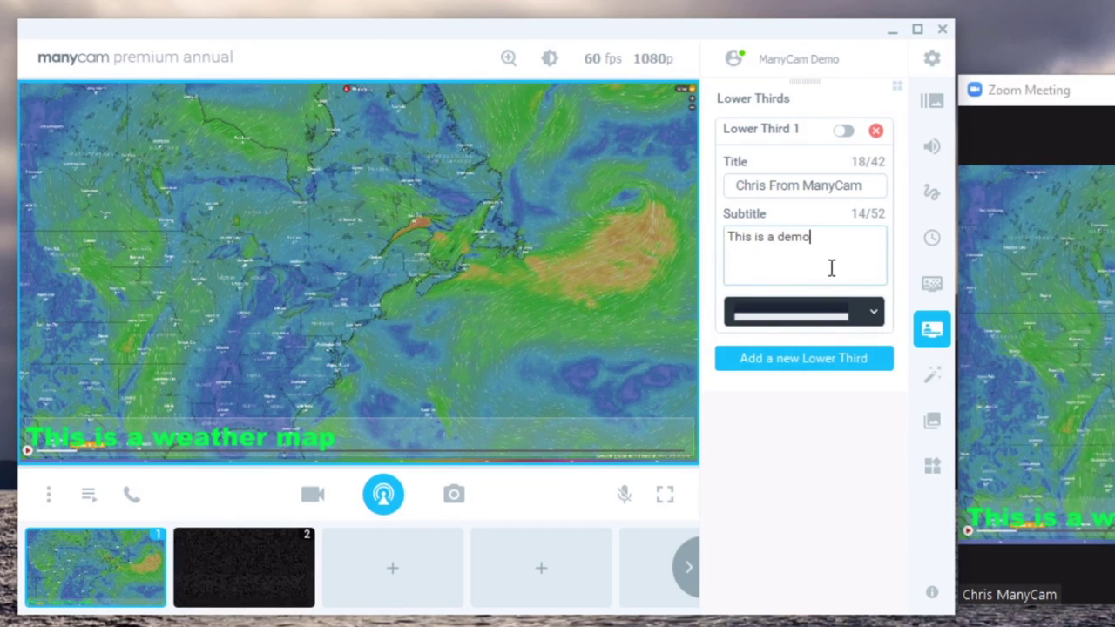
left_click(737, 184)
left_click_drag(738, 184, 863, 185)
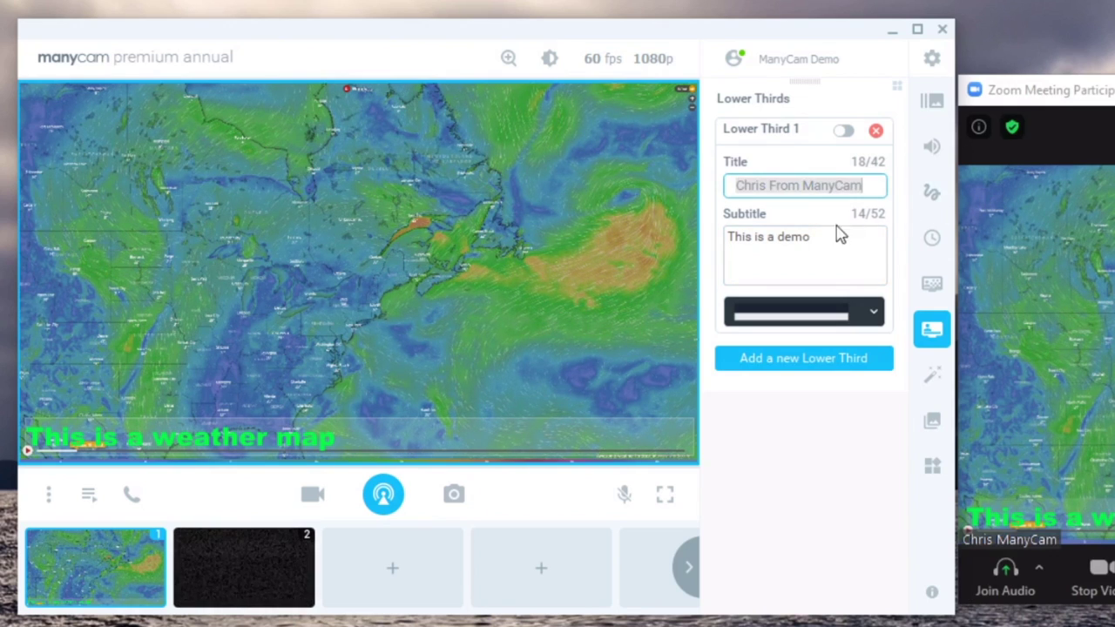
left_click(843, 131)
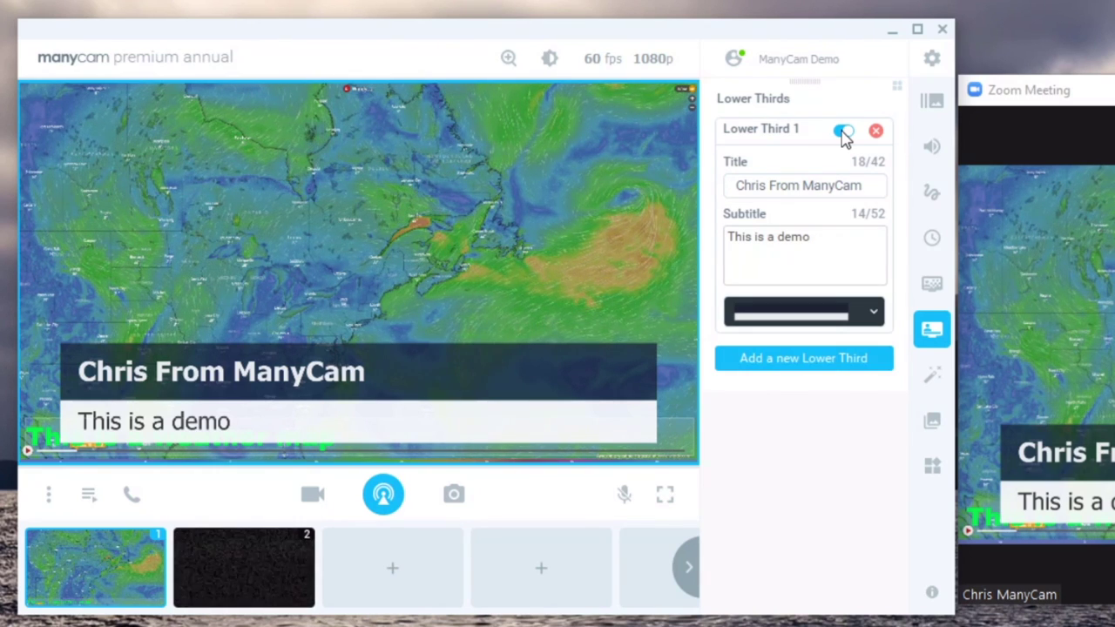
left_click(843, 131)
Give Lower Third 1 the white rounded-pill style and preview it.
left_click(821, 316)
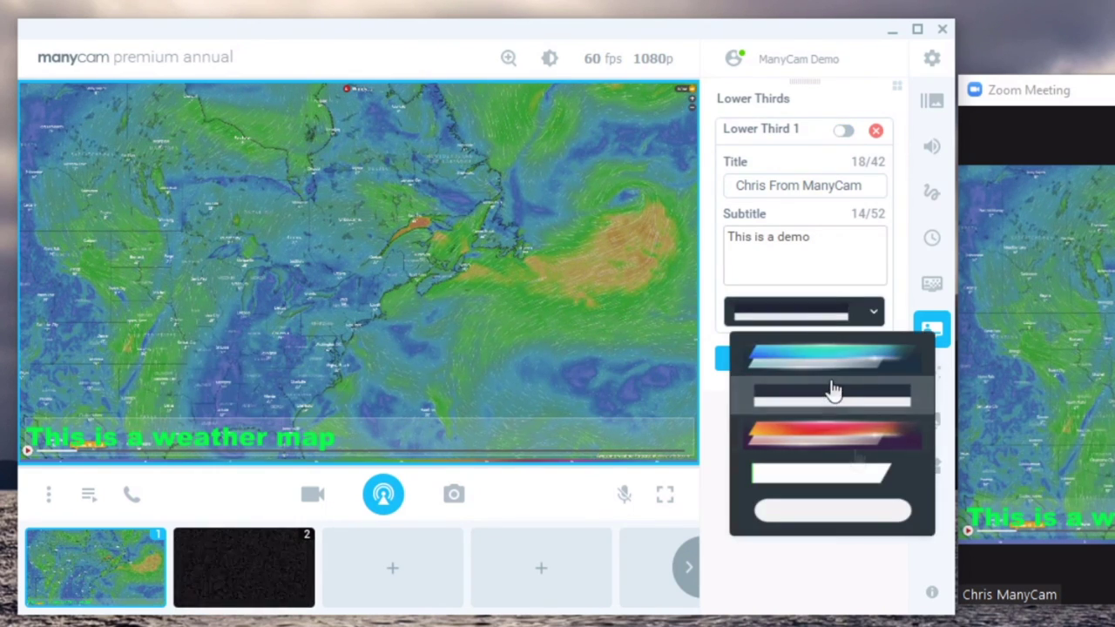
left_click(851, 525)
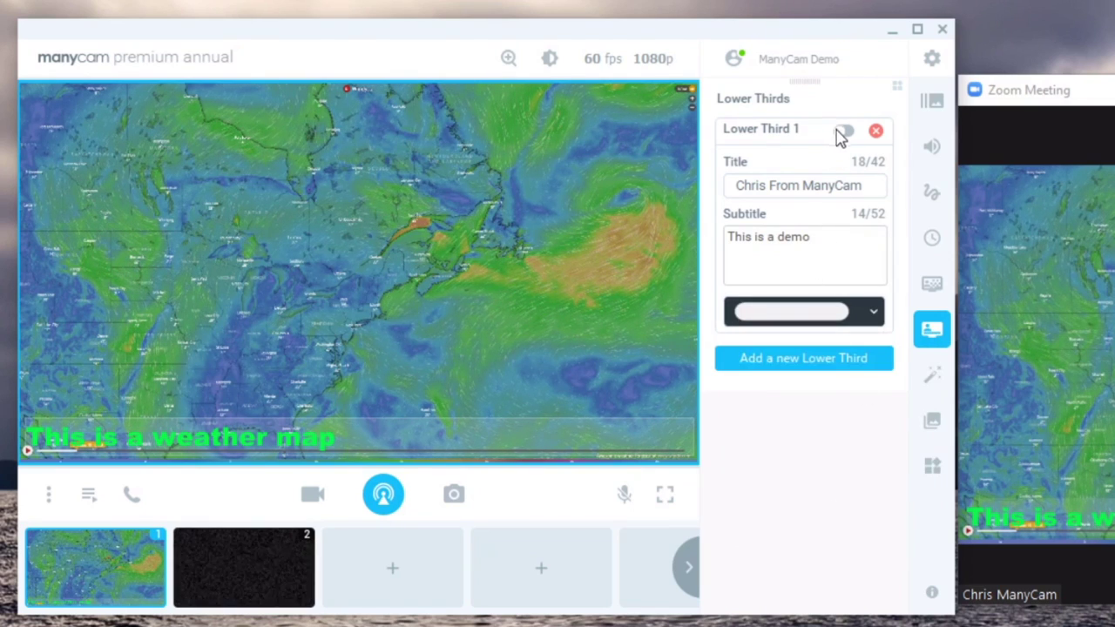
left_click(842, 131)
left_click(842, 131)
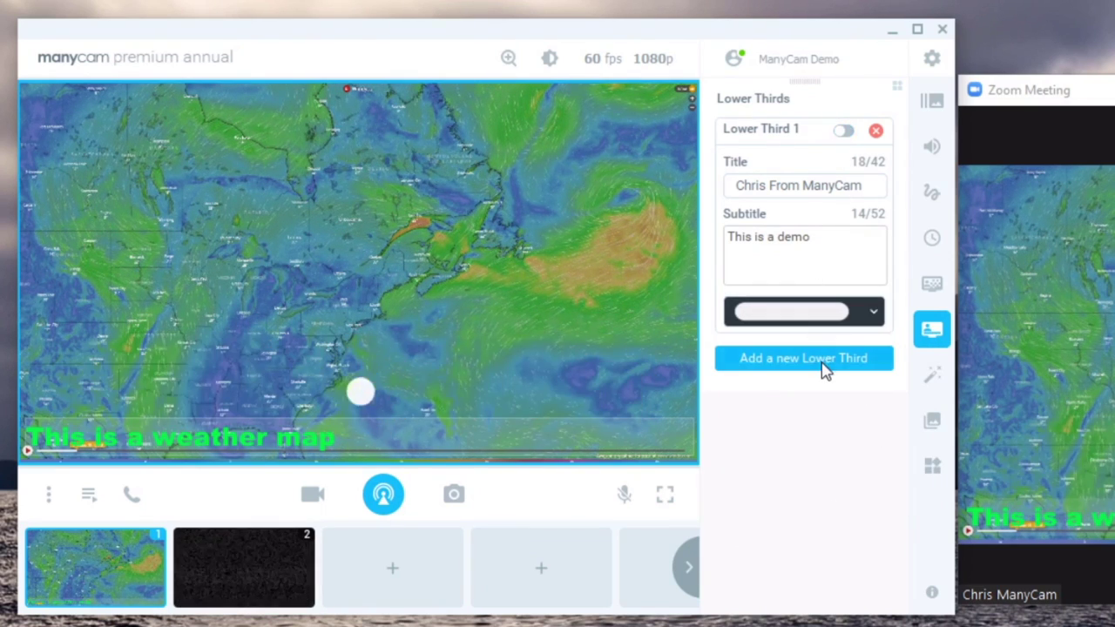
Add Lower Third 2 with the red-orange style, test both banners, and leave them off.
left_click(826, 360)
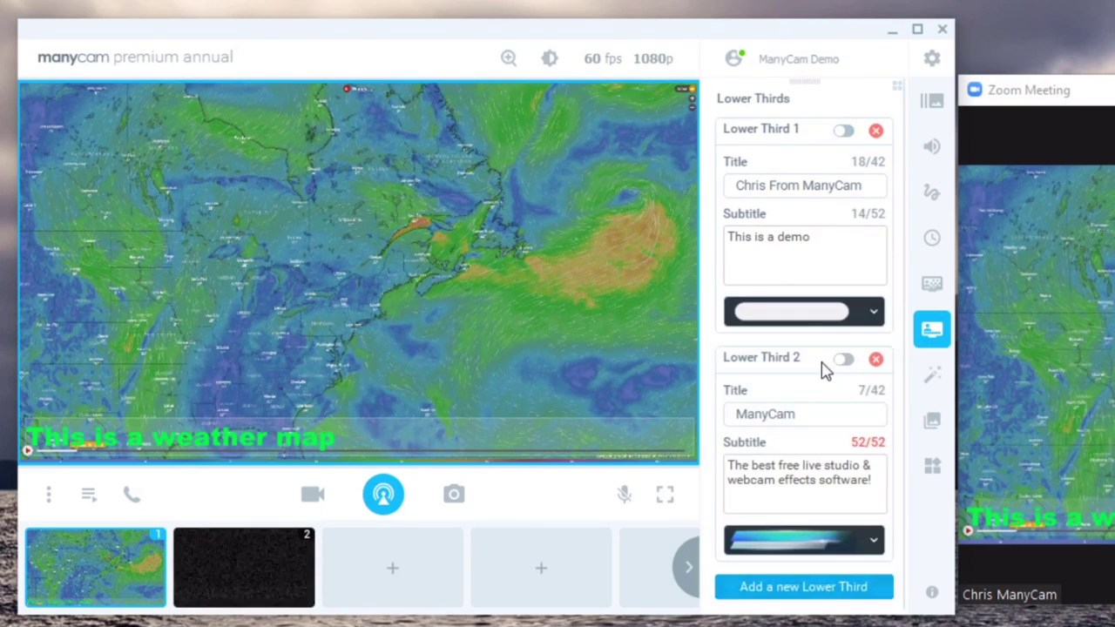
left_click(785, 551)
left_click(832, 590)
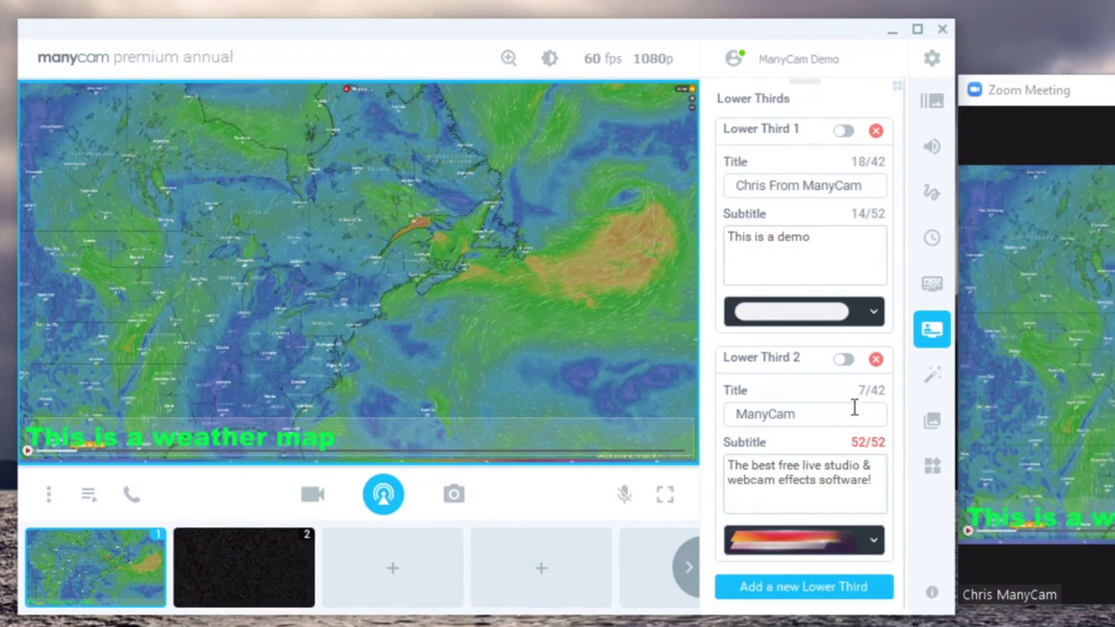
left_click(844, 360)
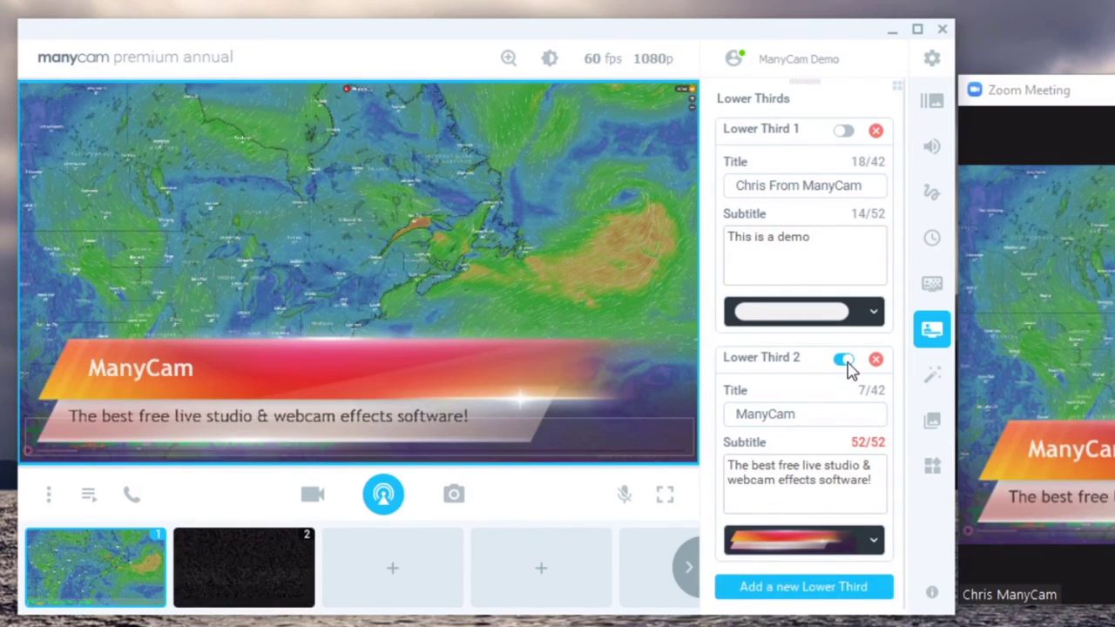
left_click(844, 360)
left_click(844, 130)
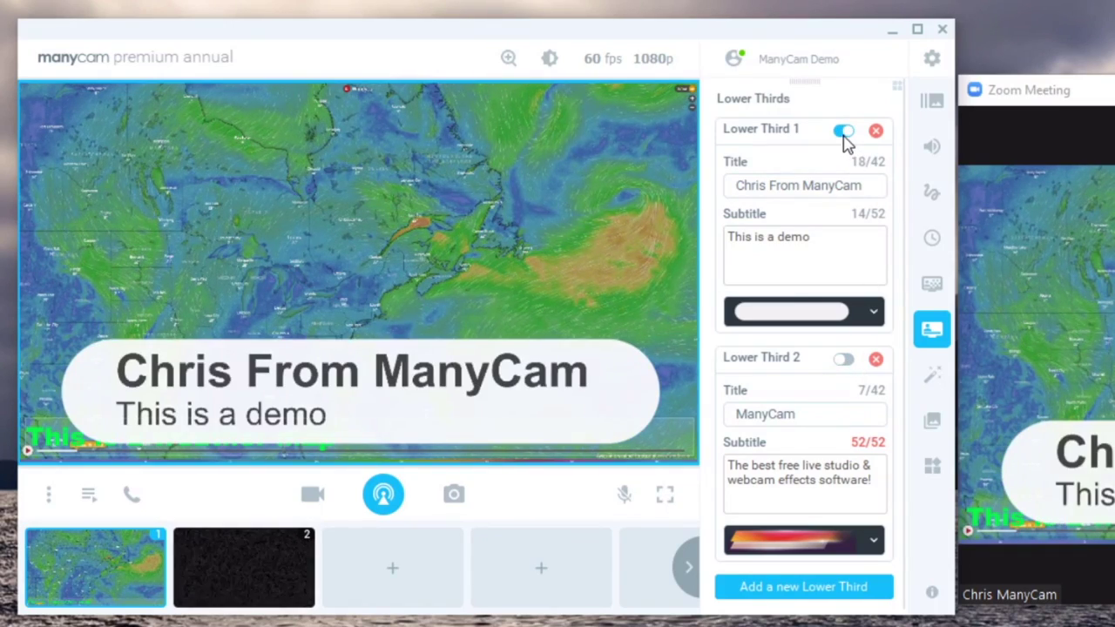
left_click(843, 131)
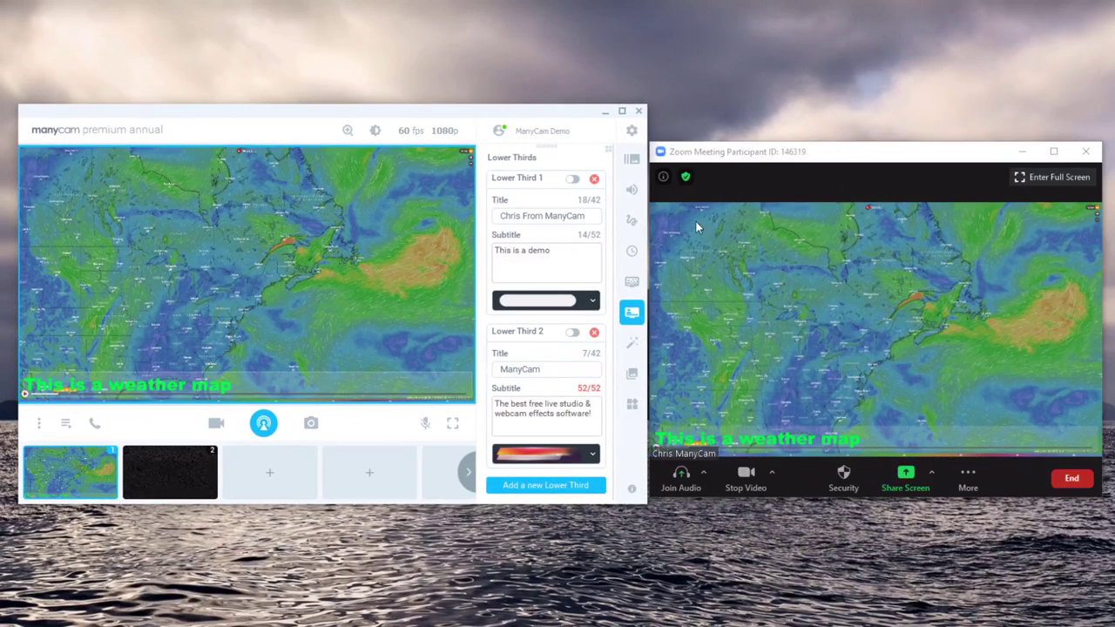
Show the presets list and open Configure & Start Stream with its RTMP channels.
left_click(632, 159)
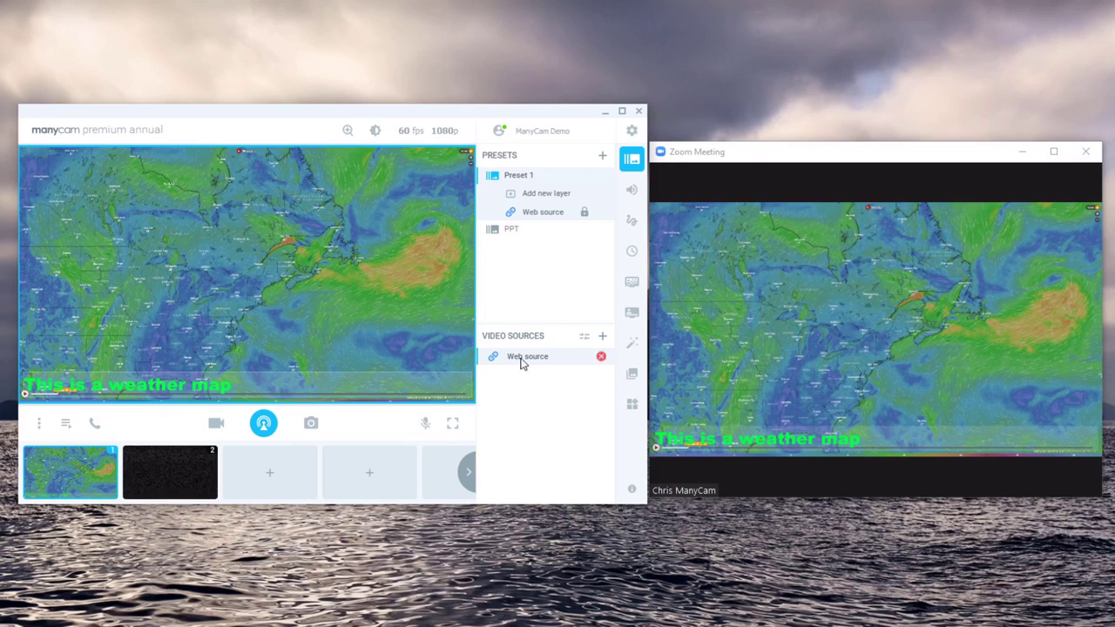
mouse_move(871, 324)
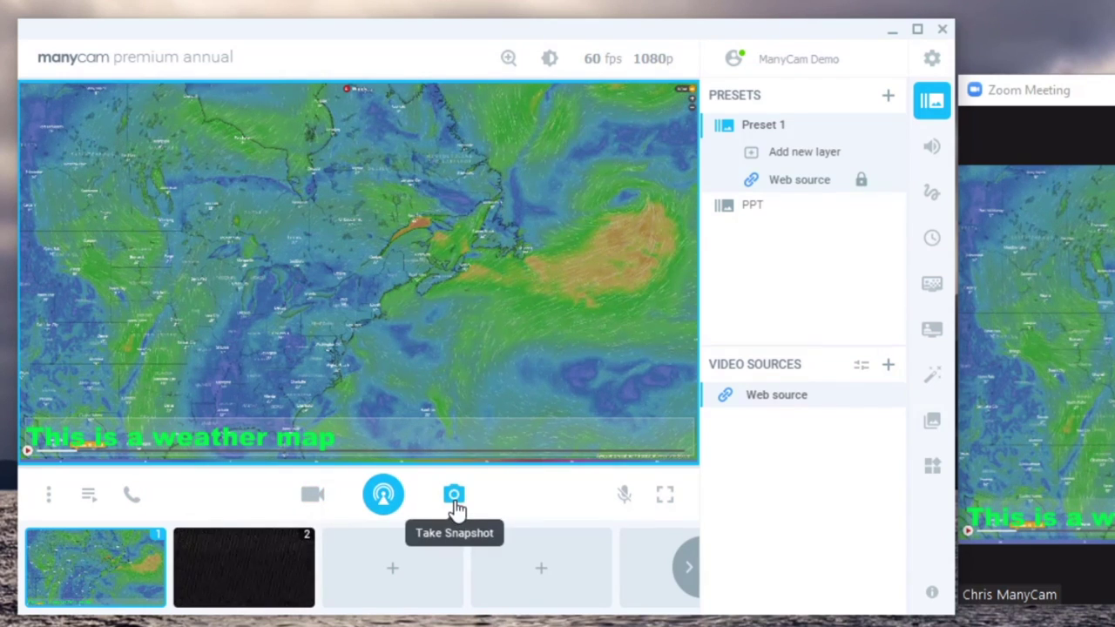
left_click(392, 504)
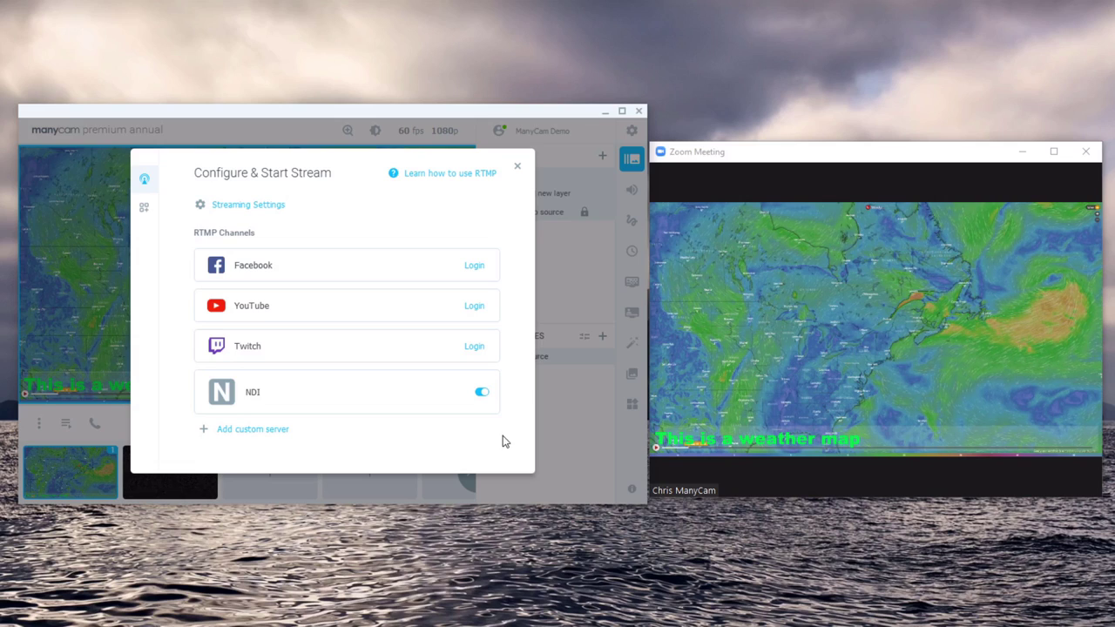
mouse_move(880, 283)
Close the stream settings and confirm the output stays at 1080p and 60 fps.
left_click(544, 391)
left_click(449, 140)
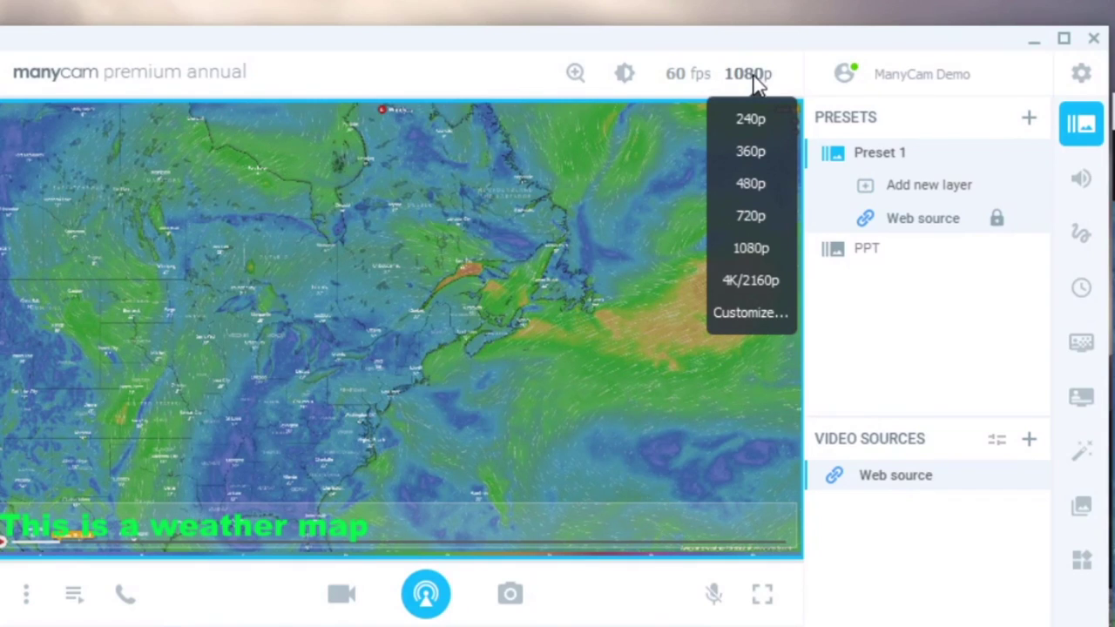
left_click(749, 250)
left_click(691, 75)
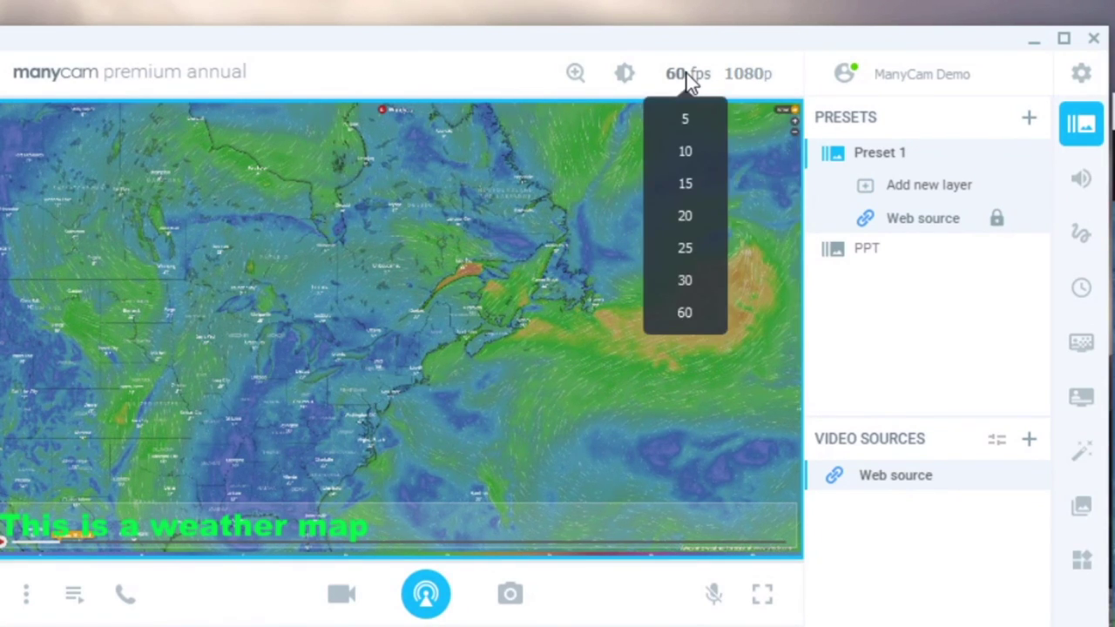
left_click(703, 318)
Try brightness 44 and contrast -19, then reset all colour adjustments to zero.
left_click(625, 75)
mouse_move(603, 164)
left_mouse_down()
mouse_move(631, 164)
mouse_move(618, 164)
left_mouse_up()
left_click(598, 197)
left_click(720, 118)
Zoom the scene in and back out, then close the zoom controls.
left_click(576, 73)
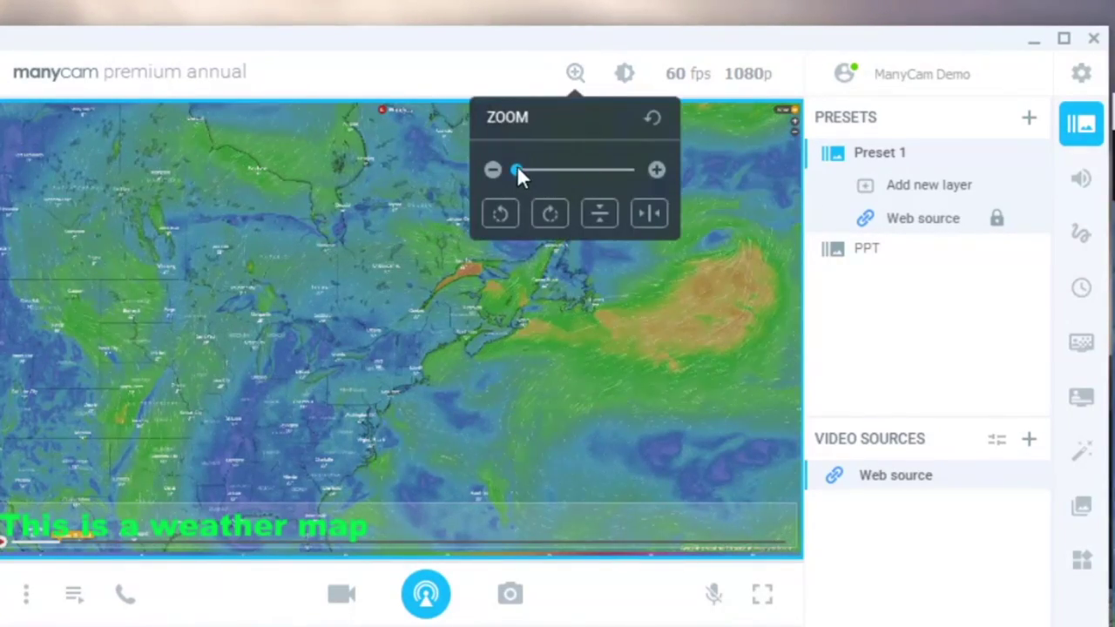
left_click_drag(516, 171, 493, 180)
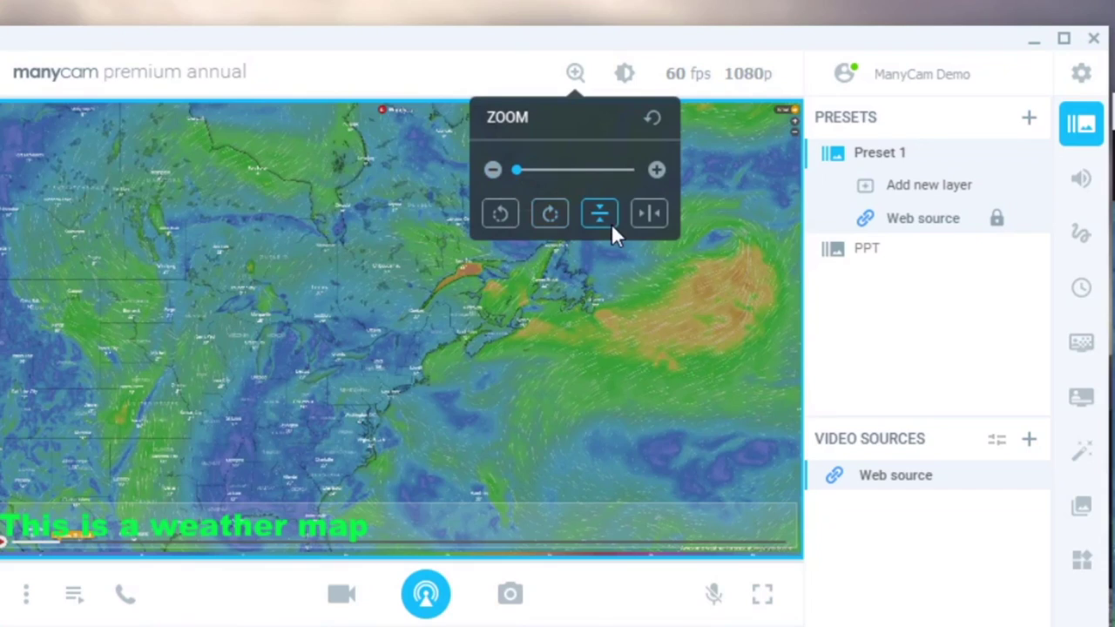
left_click(955, 351)
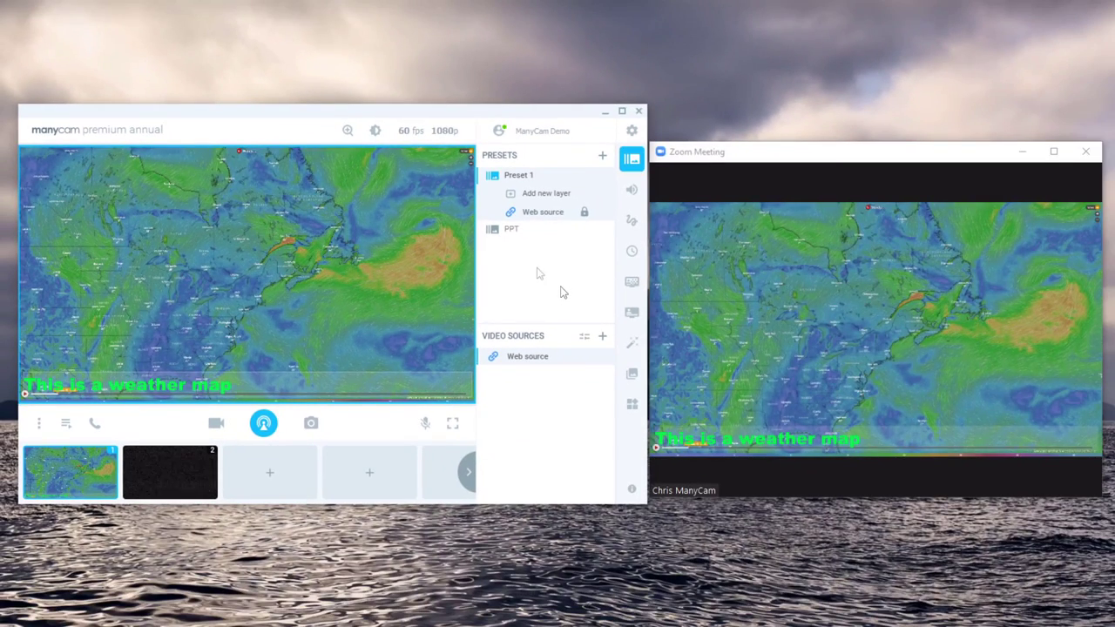